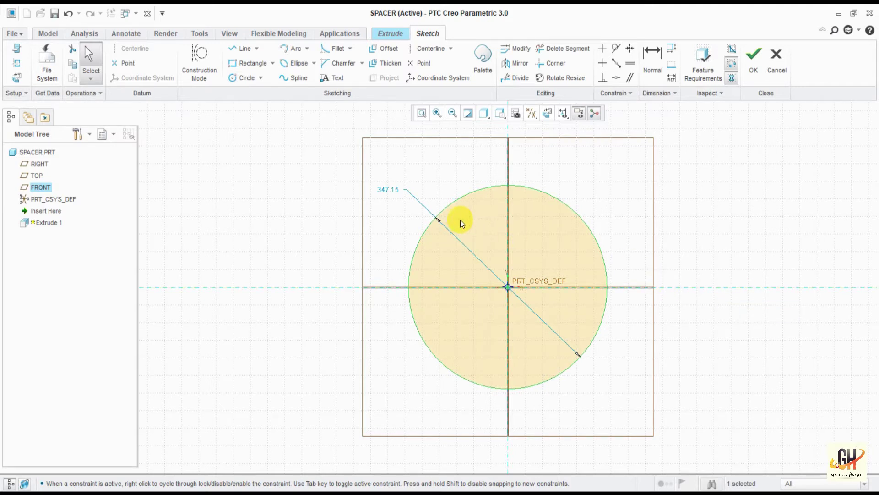
Step: Stay in the sketch, set the circle's diameter to 25 and finish the sketch
{"action": "key", "text": "Escape"}
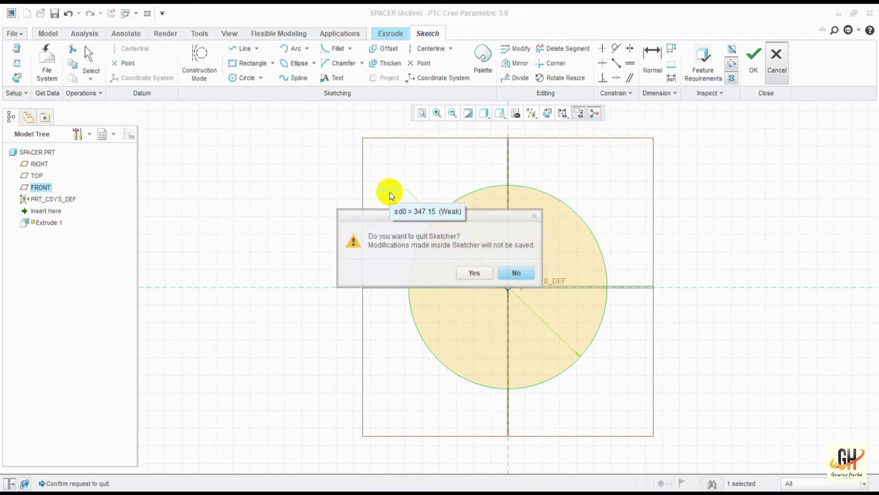
{"action": "left_click", "coordinate": [516, 274]}
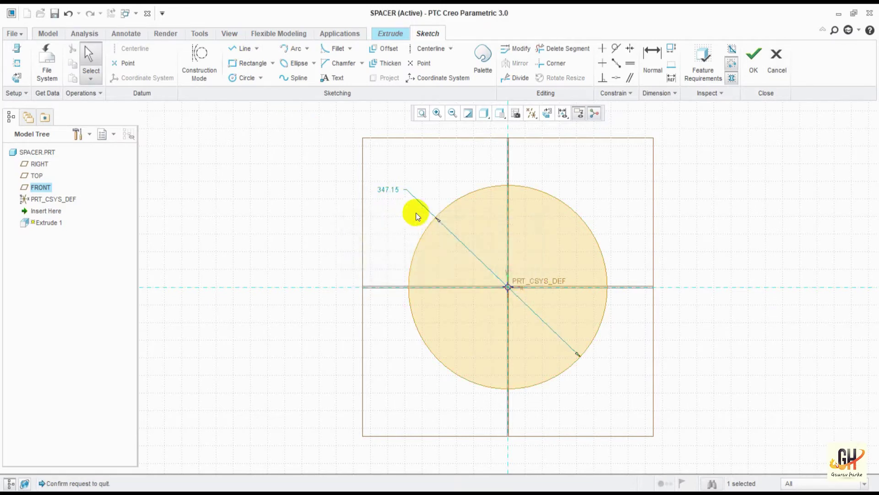
{"action": "double_click", "coordinate": [386, 189]}
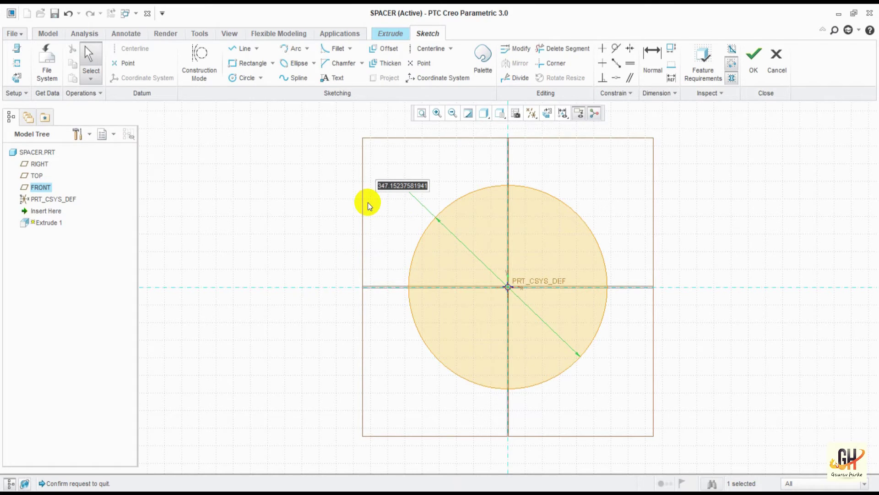
{"action": "type", "text": "25"}
{"action": "key", "text": "Return"}
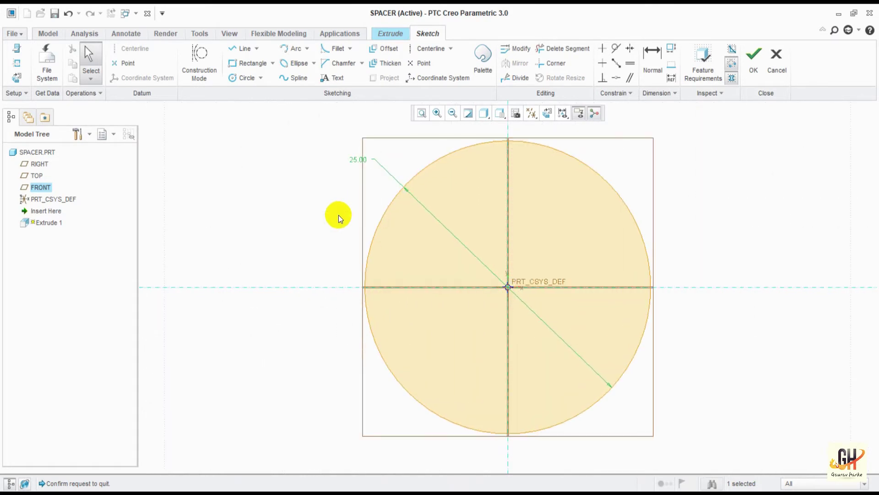
{"action": "left_click", "coordinate": [762, 70]}
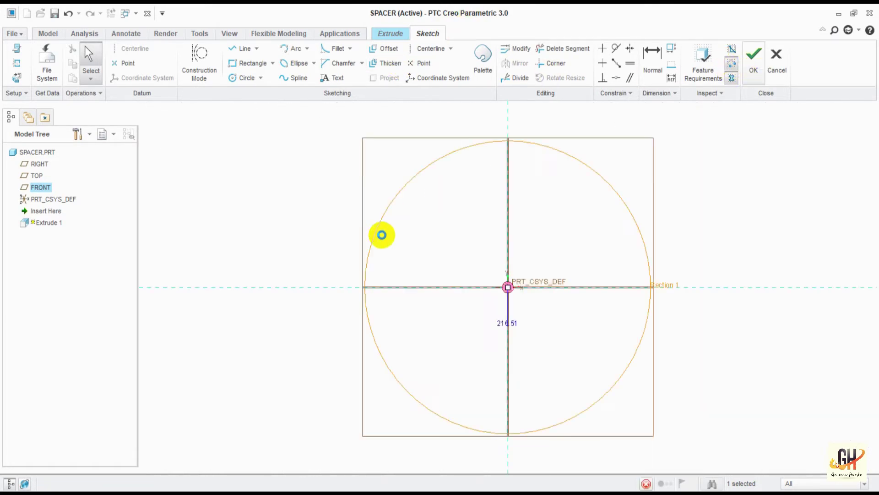
Step: Extrude the circle symmetrically about the sketch plane to a depth of 14 and complete the feature
{"action": "scroll", "coordinate": [403, 326], "scroll_direction": "down", "scroll_amount": 5}
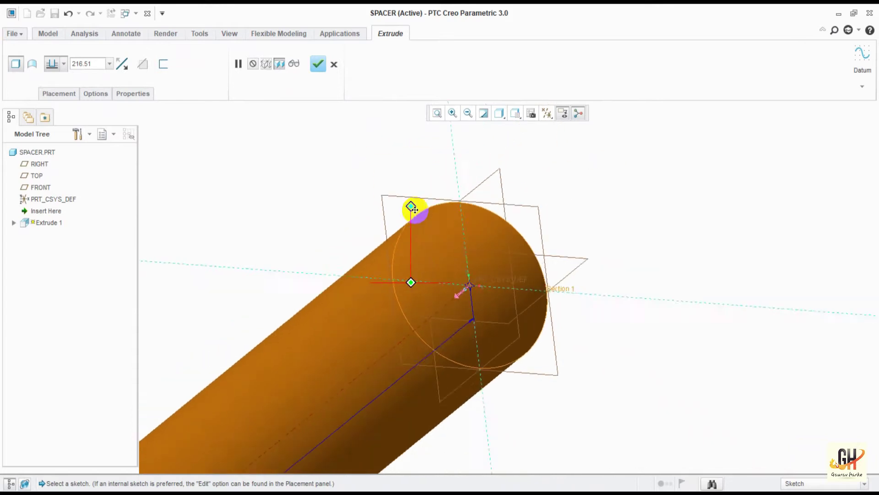
{"action": "left_click", "coordinate": [63, 64]}
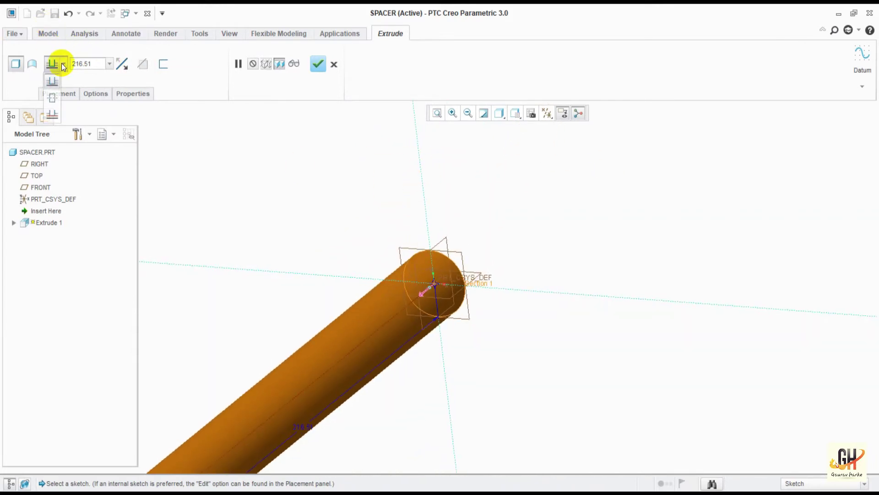
{"action": "left_click", "coordinate": [47, 95]}
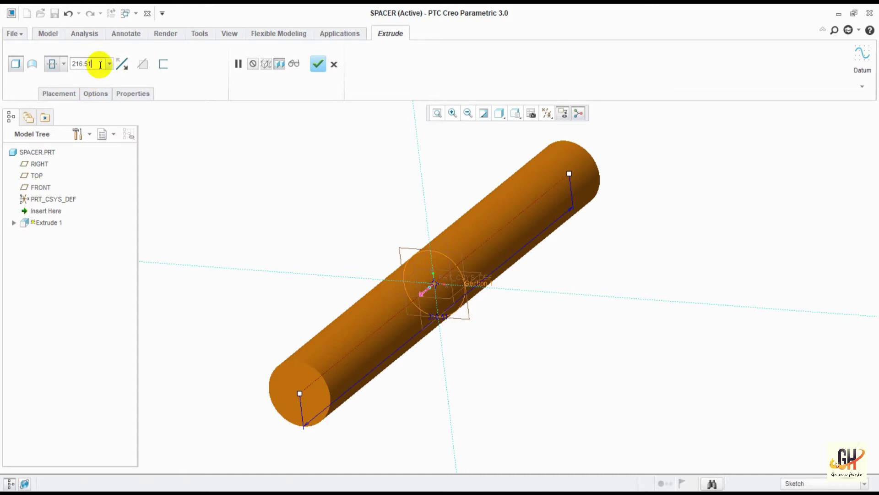
{"action": "left_click", "coordinate": [100, 65]}
{"action": "key", "text": "BackSpace"}
{"action": "key", "text": "BackSpace"}
{"action": "key", "text": "BackSpace"}
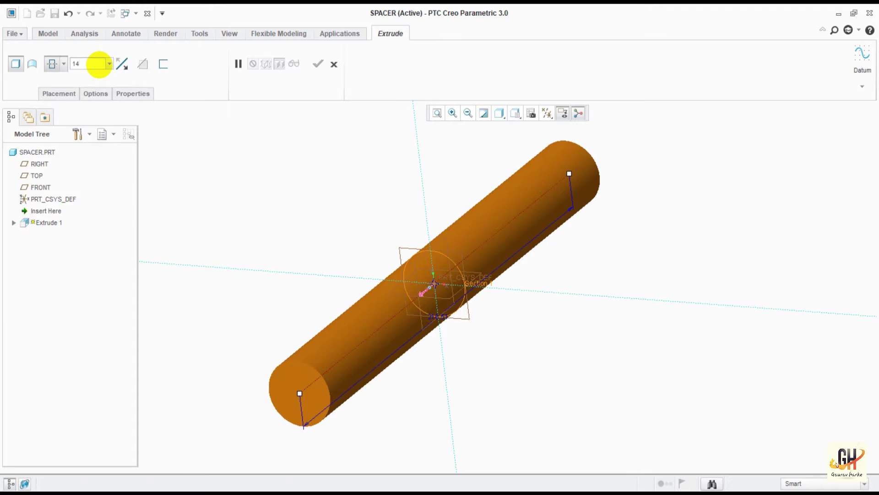
{"action": "type", "text": "14"}
{"action": "key", "text": "Return"}
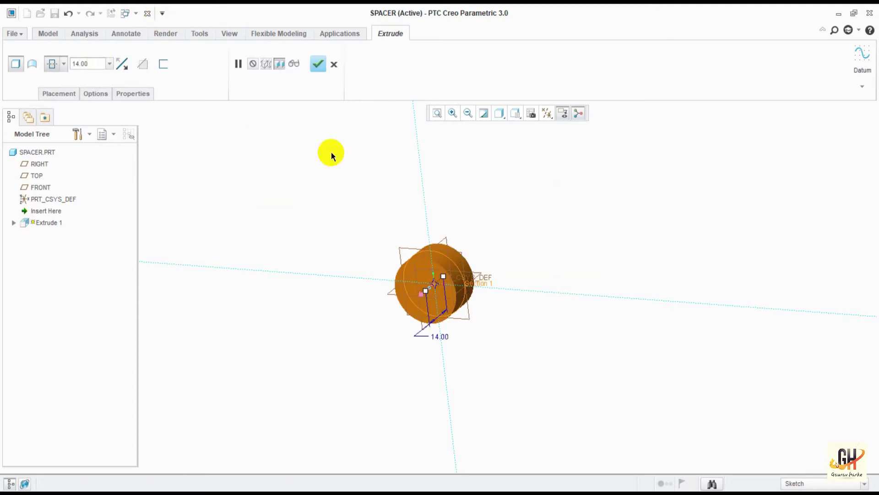
{"action": "left_click", "coordinate": [318, 64]}
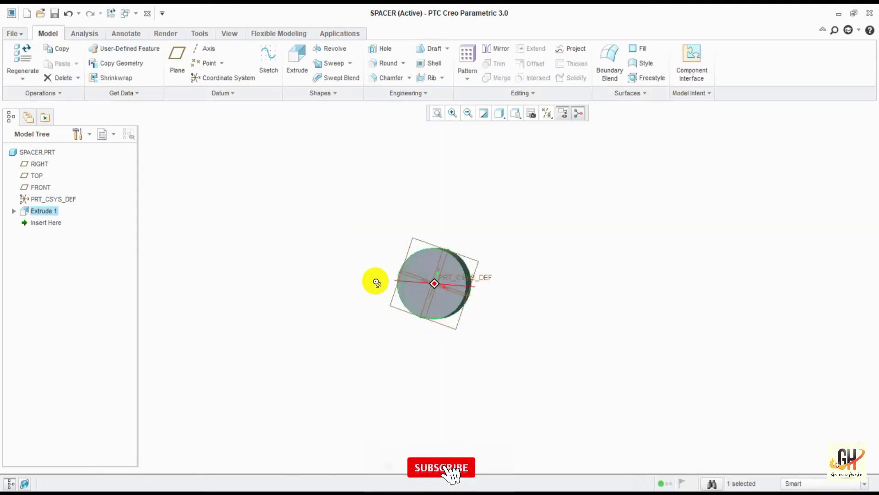
Step: Place a simple hole on the cylinder's flat end face, coaxial with the cylinder's central axis
{"action": "mouse_move", "coordinate": [371, 278]}
{"action": "middle_mouse_down"}
{"action": "mouse_move", "coordinate": [344, 275]}
{"action": "mouse_move", "coordinate": [347, 262]}
{"action": "mouse_move", "coordinate": [373, 359]}
{"action": "mouse_move", "coordinate": [402, 295]}
{"action": "mouse_move", "coordinate": [375, 310]}
{"action": "mouse_move", "coordinate": [351, 281]}
{"action": "mouse_move", "coordinate": [362, 302]}
{"action": "middle_mouse_up"}
{"action": "middle_click_drag", "start_coordinate": [380, 361], "coordinate": [386, 427], "text": "ctrl"}
{"action": "middle_click_drag", "start_coordinate": [494, 177], "coordinate": [379, 258], "text": "shift"}
{"action": "middle_click_drag", "start_coordinate": [365, 333], "coordinate": [386, 398], "text": "ctrl"}
{"action": "middle_click_drag", "start_coordinate": [334, 224], "coordinate": [301, 268], "text": "shift"}
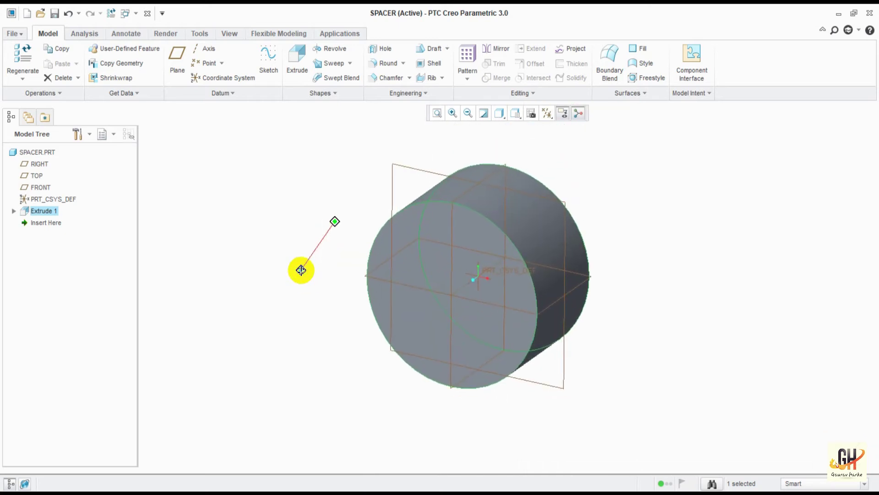
{"action": "left_click", "coordinate": [387, 48]}
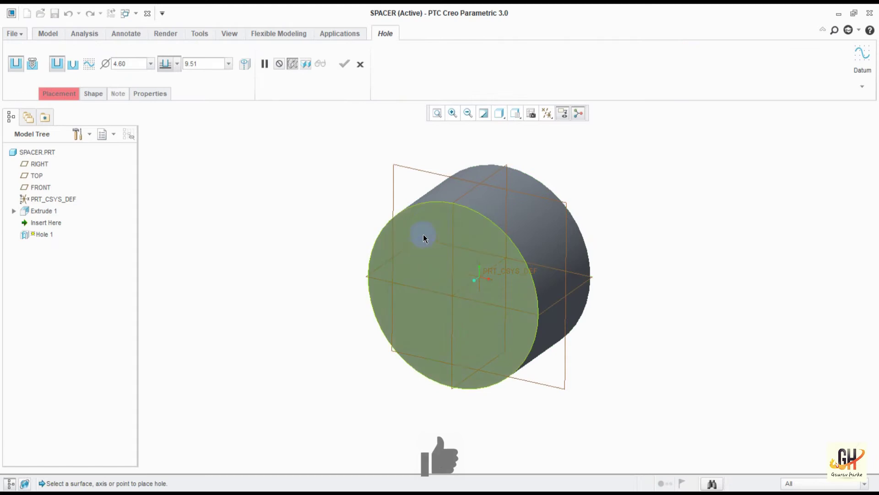
{"action": "left_click", "coordinate": [425, 220]}
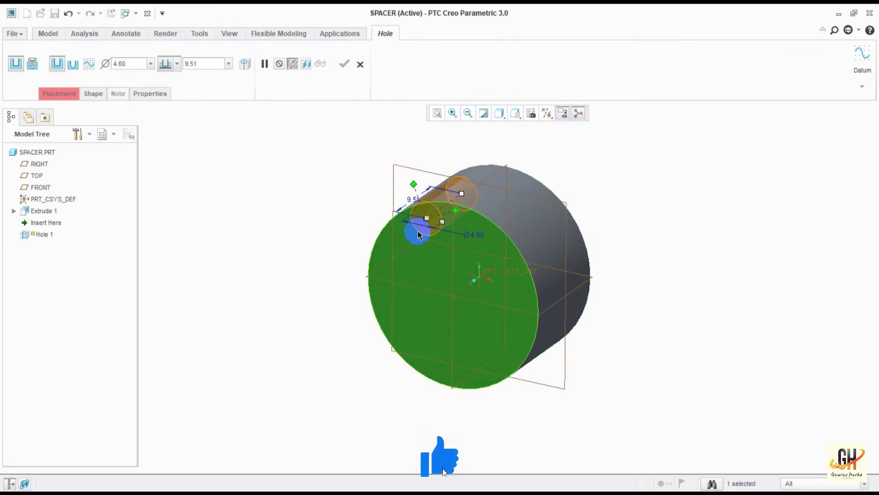
{"action": "left_click", "coordinate": [468, 288], "text": "ctrl"}
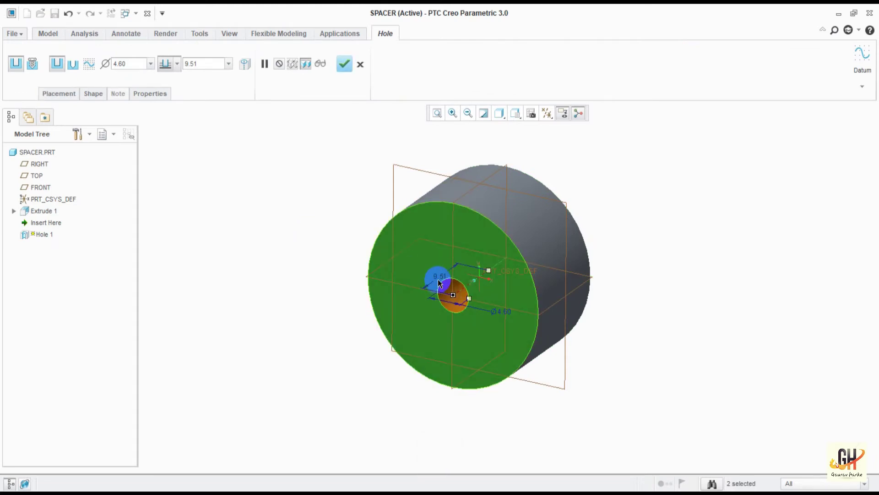
Step: Set the hole's diameter to 10 and extend its depth to about 24.2, past the cylinder's far face
{"action": "double_click", "coordinate": [506, 313]}
{"action": "type", "text": "10"}
{"action": "key", "text": "Return"}
{"action": "middle_click_drag", "start_coordinate": [377, 345], "coordinate": [316, 396]}
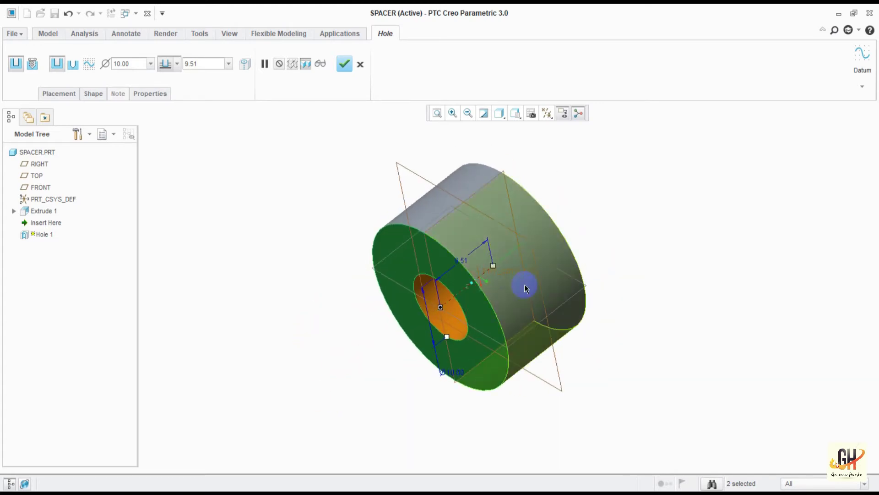
{"action": "left_click_drag", "start_coordinate": [494, 268], "coordinate": [571, 196]}
{"action": "mouse_move", "coordinate": [317, 379]}
{"action": "middle_mouse_down"}
{"action": "mouse_move", "coordinate": [389, 304]}
{"action": "mouse_move", "coordinate": [355, 353]}
{"action": "mouse_move", "coordinate": [311, 385]}
{"action": "middle_mouse_up"}
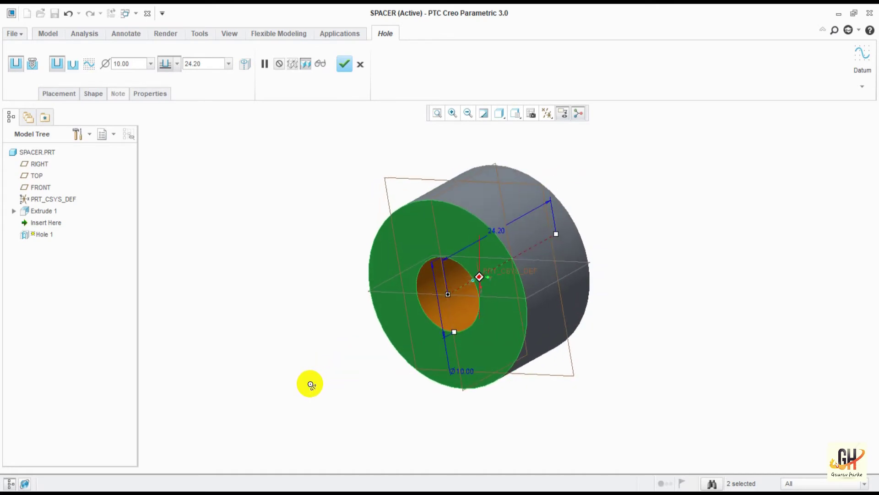
Step: Set the hole's diameter to 11 and complete the hole
{"action": "left_click", "coordinate": [137, 61]}
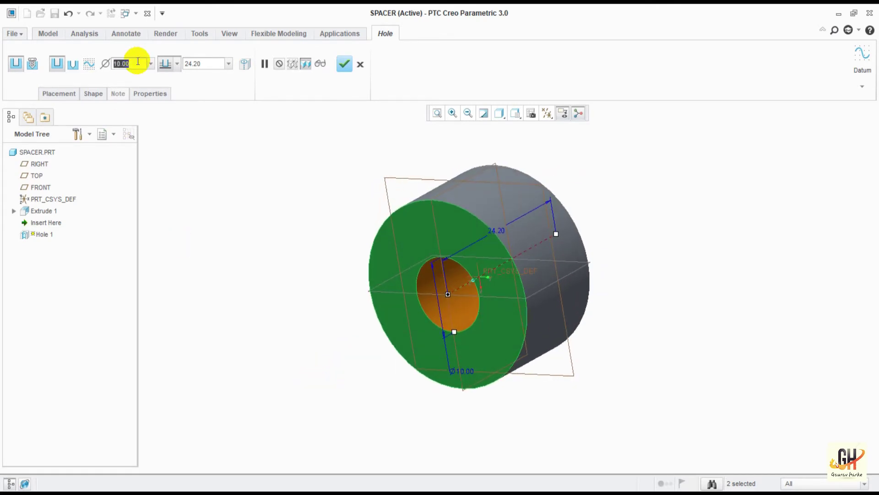
{"action": "type", "text": "11"}
{"action": "key", "text": "Return"}
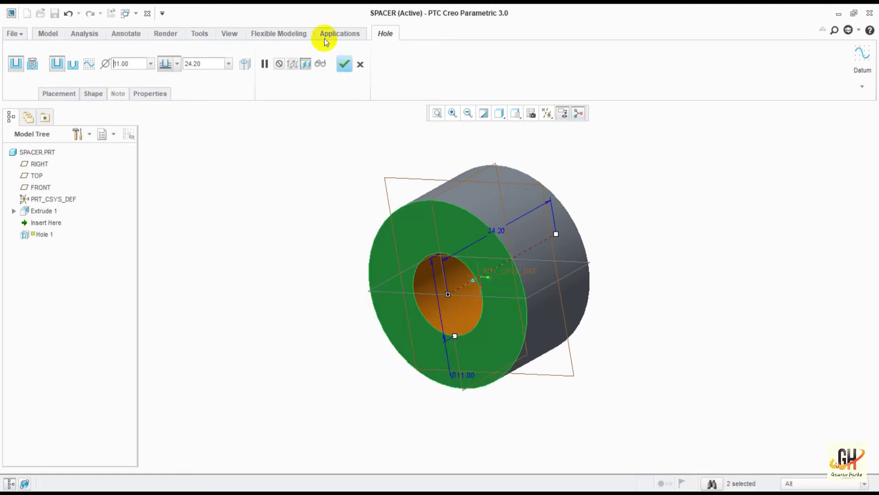
{"action": "left_click", "coordinate": [345, 64]}
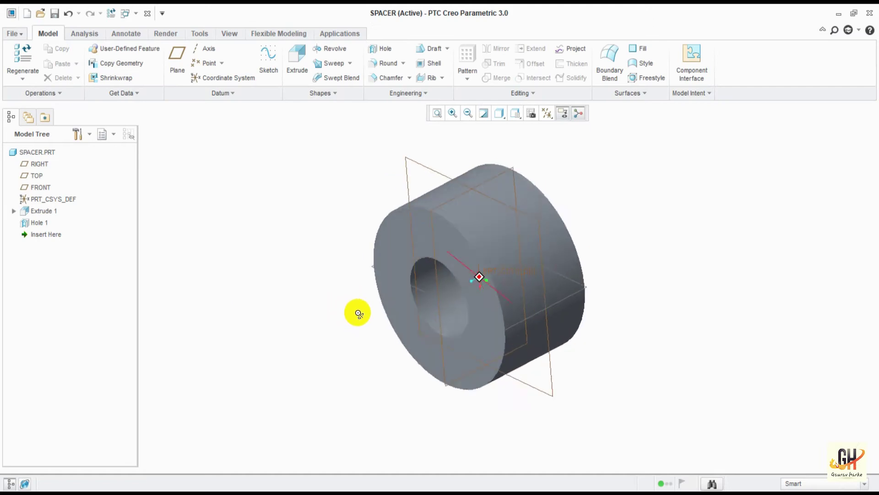
Step: Switch the model's display style to Shading With Edges
{"action": "left_click", "coordinate": [499, 113]}
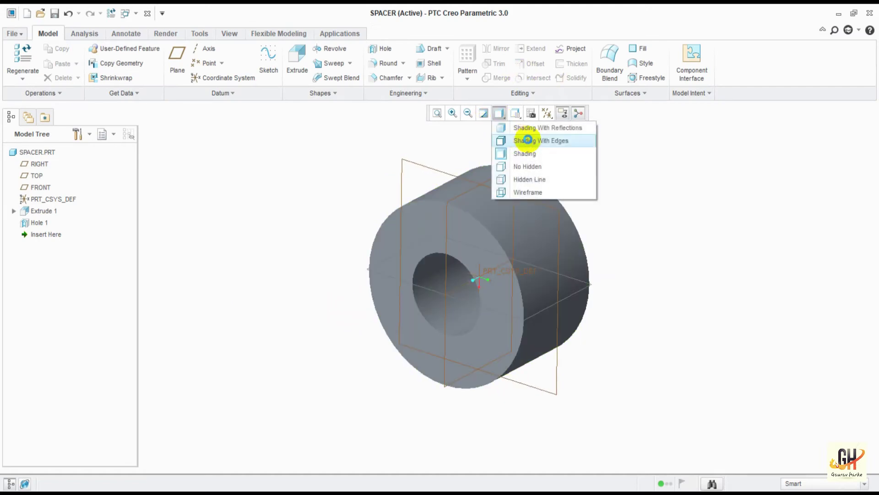
{"action": "left_click", "coordinate": [528, 139]}
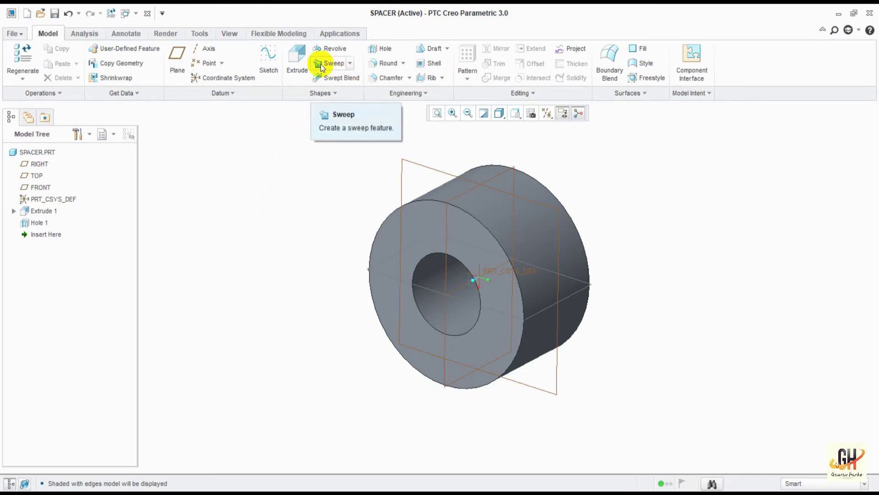
Step: Round the outer circular edges at both ends of the cylinder with a radius of 1
{"action": "left_click", "coordinate": [384, 63]}
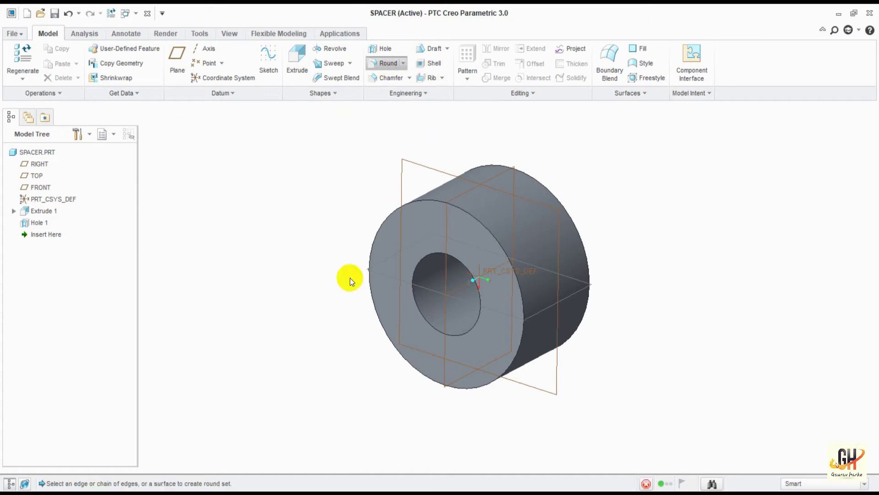
{"action": "left_click", "coordinate": [382, 224]}
{"action": "middle_click_drag", "start_coordinate": [664, 230], "coordinate": [632, 246]}
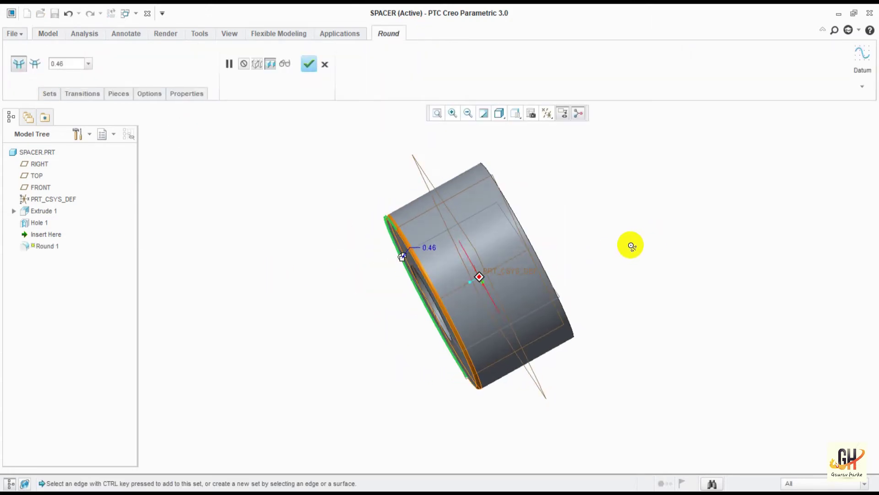
{"action": "middle_click_drag", "start_coordinate": [483, 164], "coordinate": [332, 302]}
{"action": "double_click", "coordinate": [74, 63]}
{"action": "type", "text": "1"}
{"action": "key", "text": "Return"}
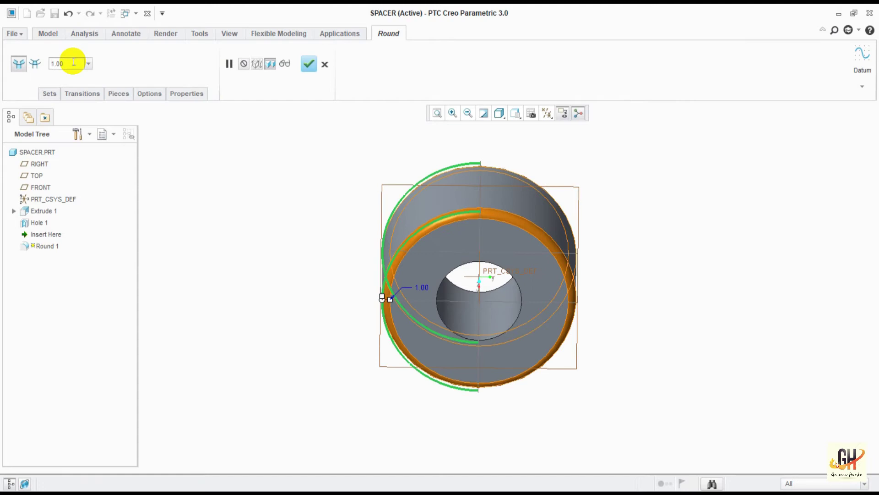
{"action": "left_click", "coordinate": [308, 64]}
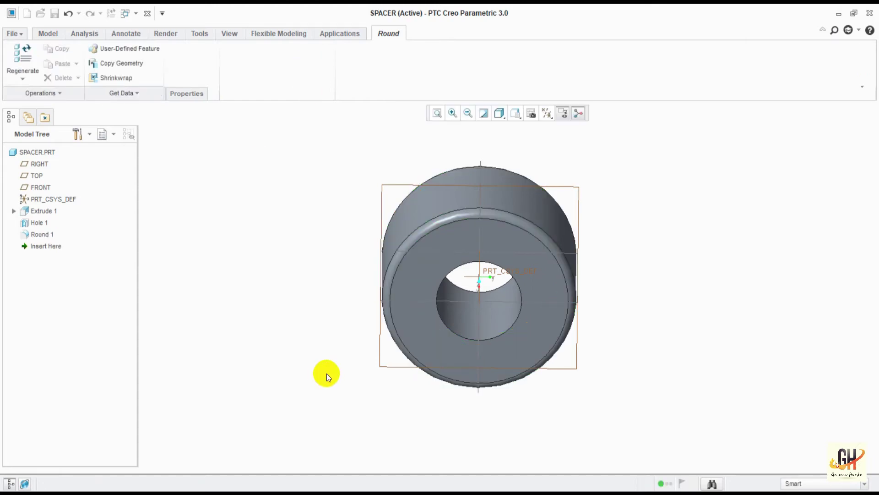
Step: Save the SPACER part in the My Documents folder
{"action": "middle_click_drag", "start_coordinate": [339, 316], "coordinate": [457, 304]}
{"action": "key", "text": "ctrl+s"}
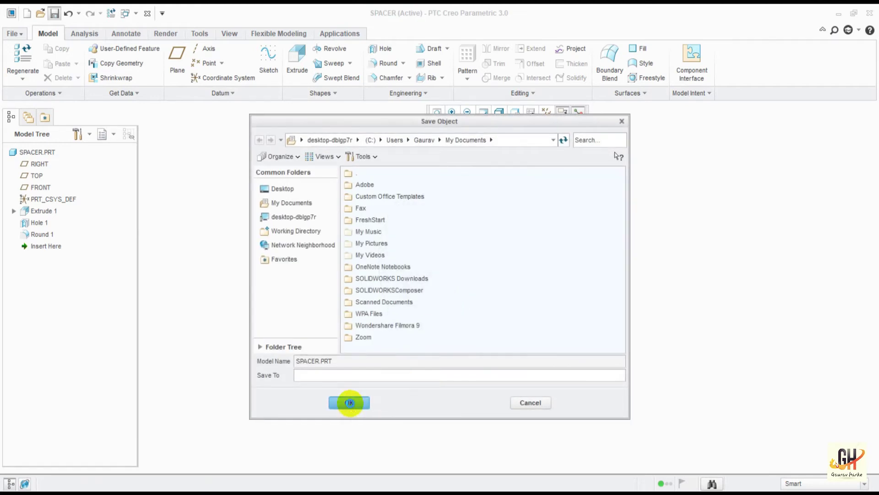
{"action": "left_click", "coordinate": [349, 402]}
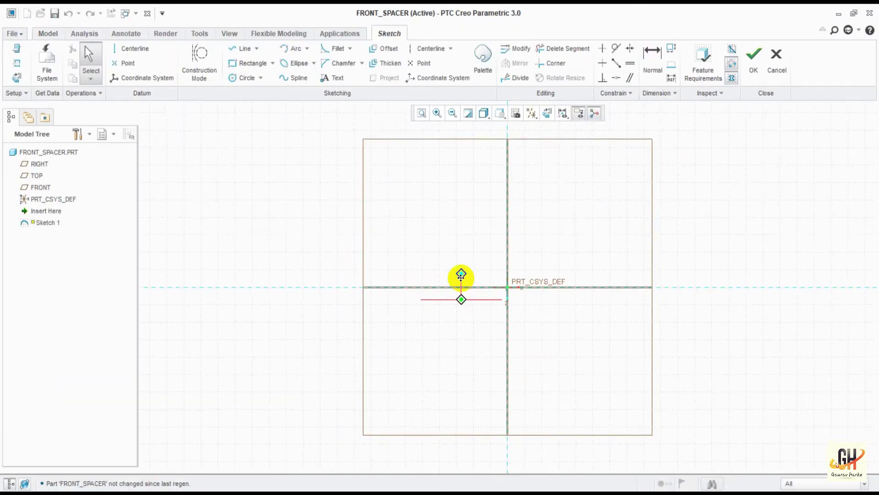
Step: Sketch a circle centred on the origin in the FRONT_SPACER part
{"action": "mouse_move", "coordinate": [462, 277]}
{"action": "middle_mouse_down", "text": "ctrl"}
{"action": "mouse_move", "coordinate": [462, 260]}
{"action": "mouse_move", "coordinate": [410, 254]}
{"action": "middle_mouse_up", "text": "ctrl"}
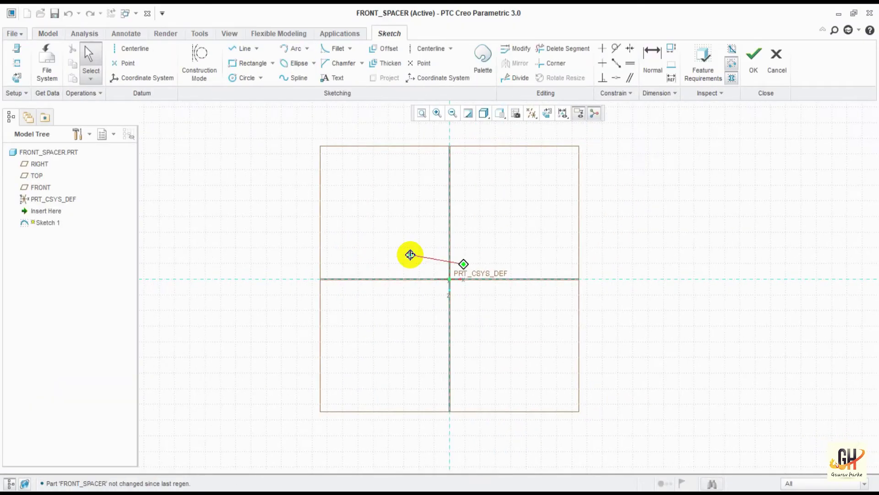
{"action": "left_click", "coordinate": [240, 78]}
{"action": "left_click", "coordinate": [450, 279]}
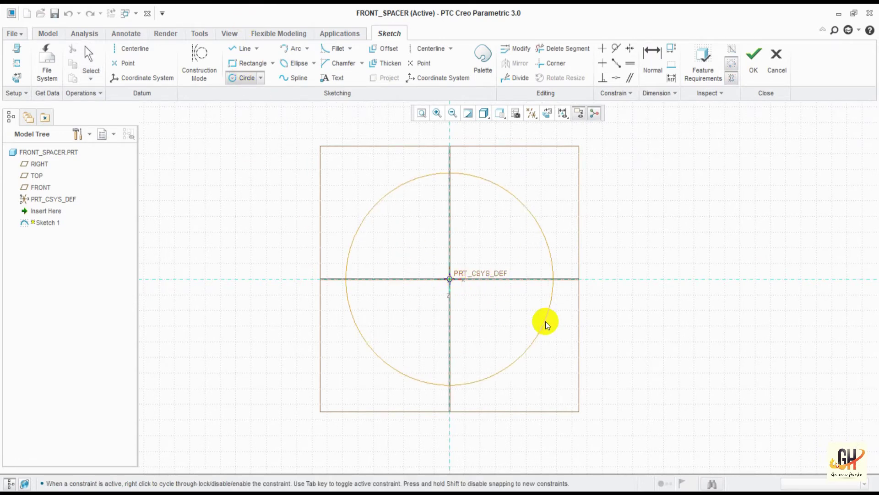
{"action": "left_click", "coordinate": [529, 320]}
{"action": "middle_click", "coordinate": [627, 324]}
Step: Set the circle's diameter to 17, move its dimension text outside the circle and finish the sketch
{"action": "double_click", "coordinate": [346, 191]}
{"action": "type", "text": "1"}
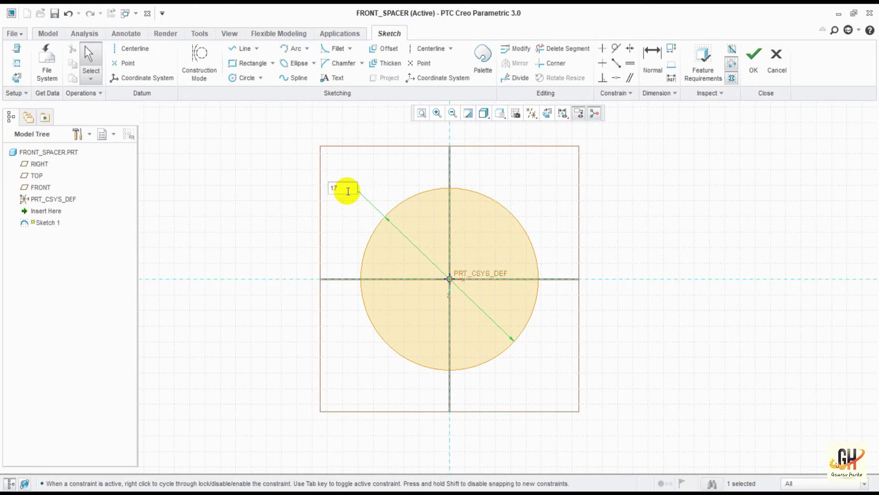
{"action": "type", "text": "7"}
{"action": "key", "text": "Return"}
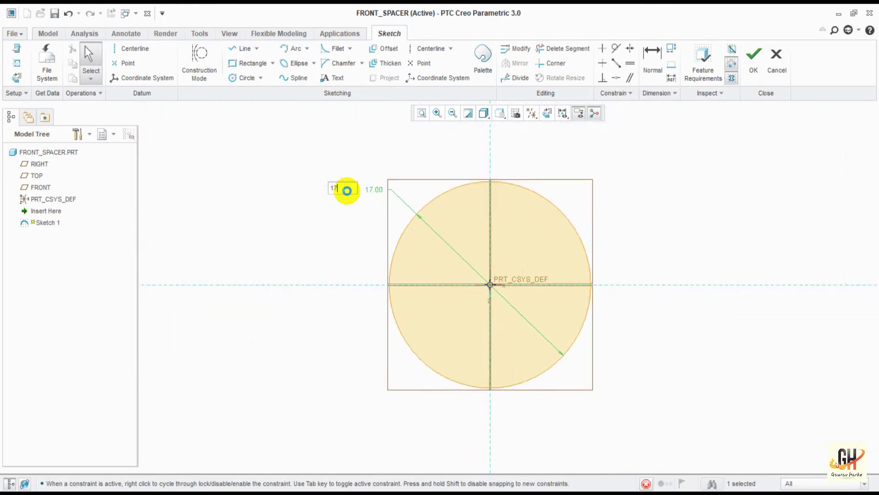
{"action": "left_click_drag", "start_coordinate": [374, 166], "coordinate": [332, 170]}
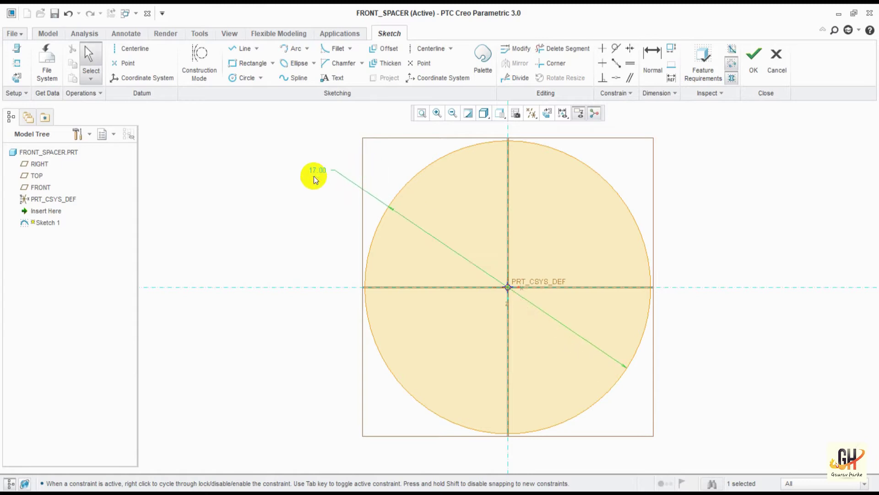
{"action": "left_click", "coordinate": [753, 55]}
Step: Extrude the 17 mm circle to a depth of 8 with the extrusion direction flipped downward
{"action": "mouse_move", "coordinate": [589, 231]}
{"action": "middle_mouse_down"}
{"action": "mouse_move", "coordinate": [567, 163]}
{"action": "mouse_move", "coordinate": [577, 197]}
{"action": "mouse_move", "coordinate": [579, 172]}
{"action": "mouse_move", "coordinate": [554, 204]}
{"action": "mouse_move", "coordinate": [575, 227]}
{"action": "mouse_move", "coordinate": [520, 230]}
{"action": "mouse_move", "coordinate": [457, 201]}
{"action": "middle_mouse_up"}
{"action": "left_click", "coordinate": [297, 56]}
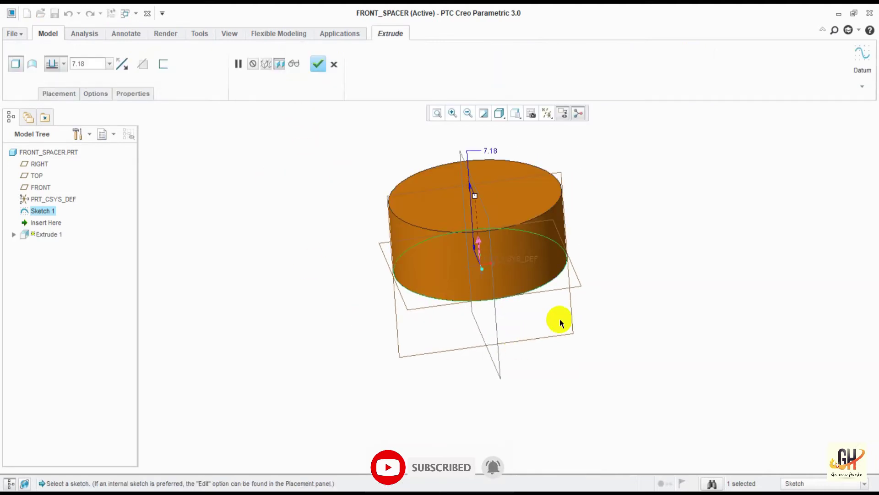
{"action": "double_click", "coordinate": [97, 65]}
{"action": "type", "text": "8"}
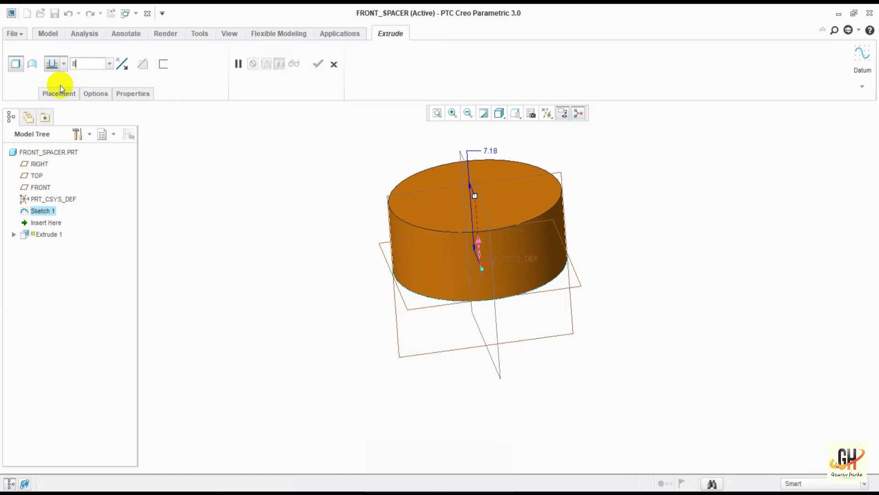
{"action": "left_click", "coordinate": [124, 65]}
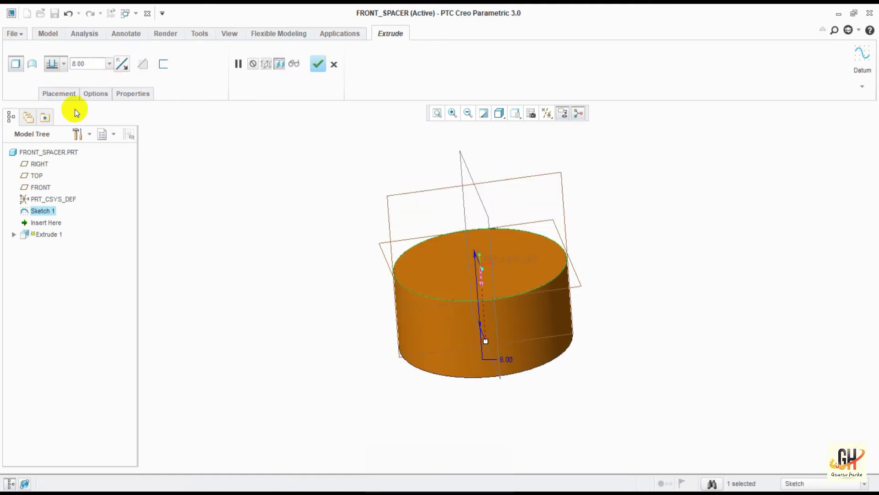
{"action": "left_click", "coordinate": [314, 66]}
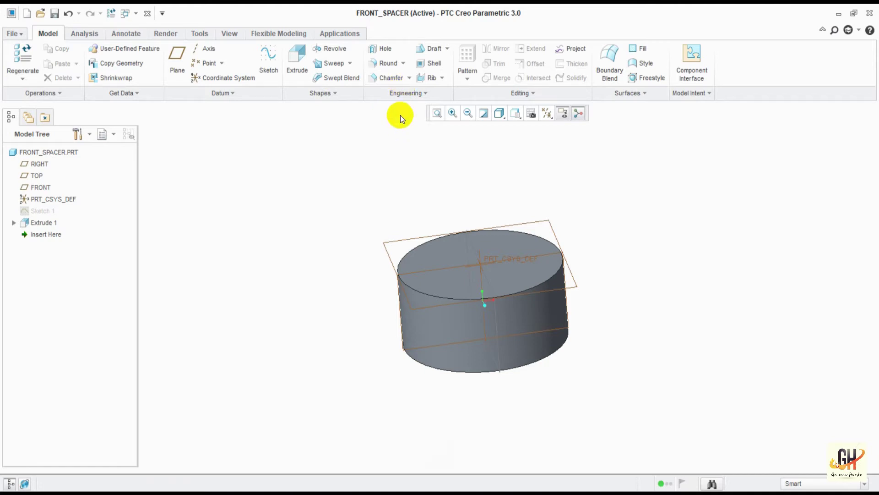
Step: Start a sketch on the RIGHT plane and add the cylinder's side silhouettes and bottom face as references
{"action": "left_click", "coordinate": [269, 59]}
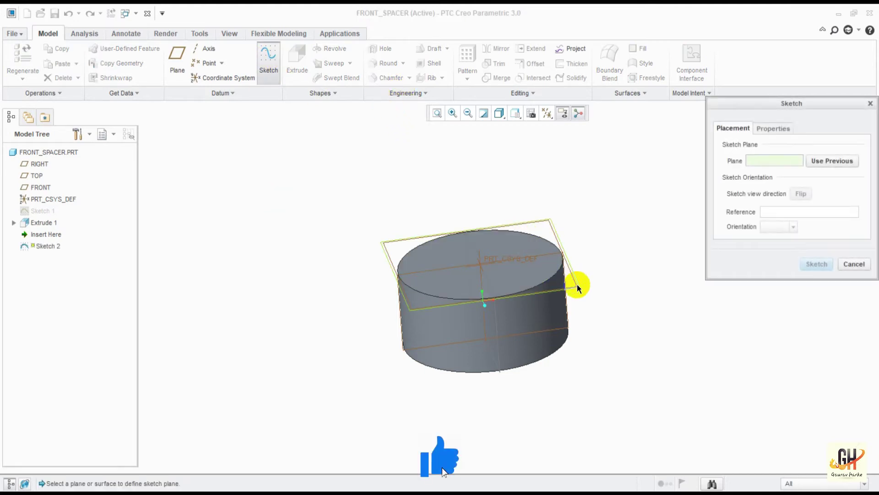
{"action": "left_click", "coordinate": [523, 262]}
{"action": "left_click", "coordinate": [816, 264]}
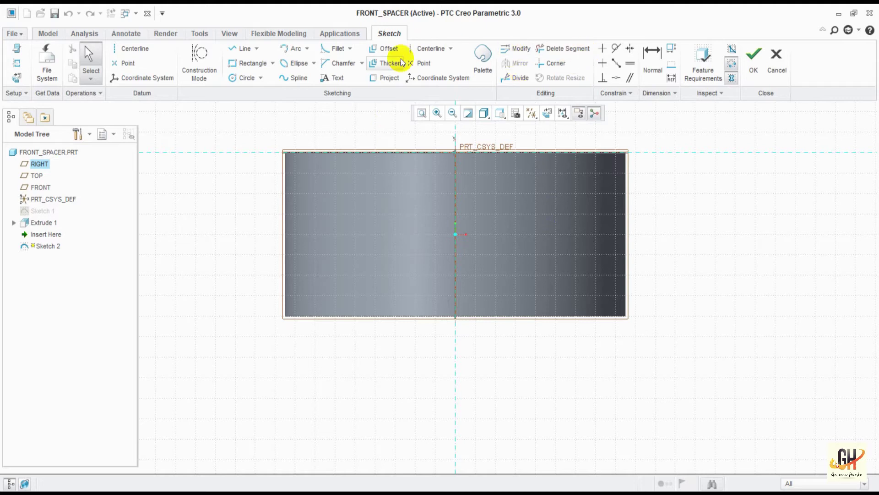
{"action": "left_click", "coordinate": [18, 64]}
{"action": "left_click", "coordinate": [284, 262]}
{"action": "left_click", "coordinate": [383, 316]}
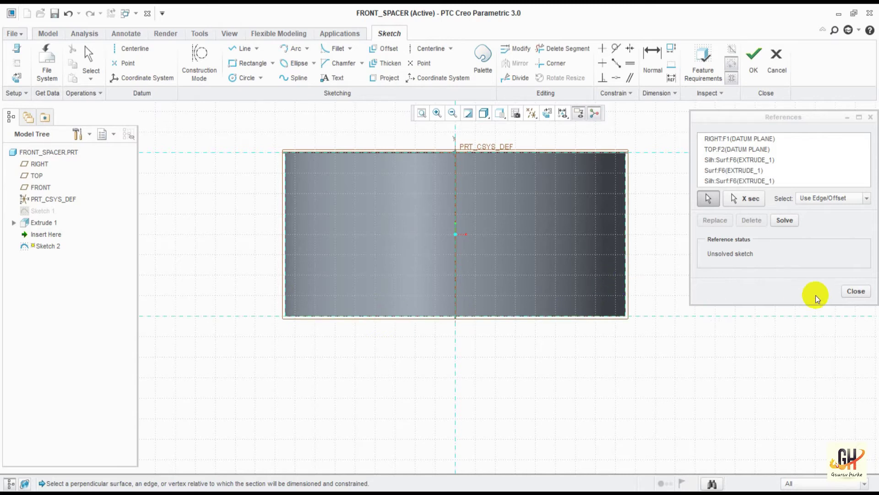
{"action": "left_click", "coordinate": [855, 291]}
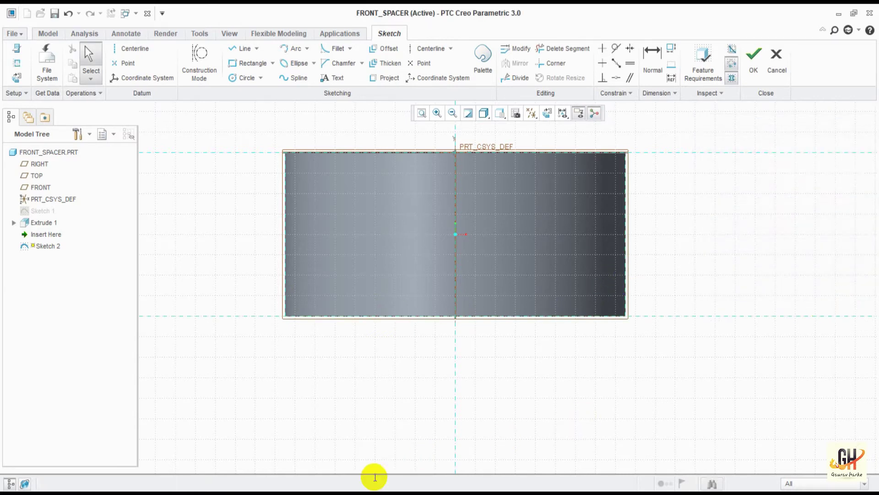
Step: Sketch an arc of about 6.34 radius from the cylinder's lower right corner to the vertical axis below it
{"action": "mouse_move", "coordinate": [442, 357]}
{"action": "middle_mouse_down", "text": "shift"}
{"action": "mouse_move", "coordinate": [420, 303]}
{"action": "mouse_move", "coordinate": [425, 292]}
{"action": "middle_mouse_up", "text": "shift"}
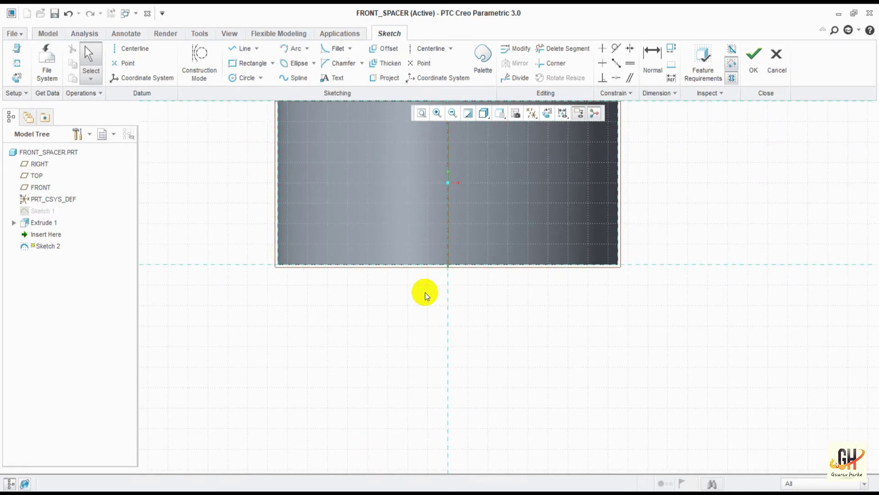
{"action": "left_click", "coordinate": [292, 48]}
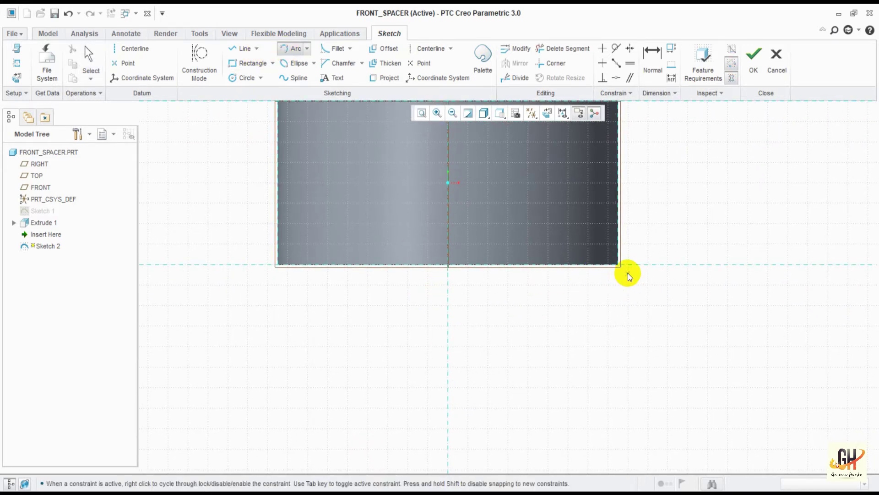
{"action": "left_click", "coordinate": [619, 265]}
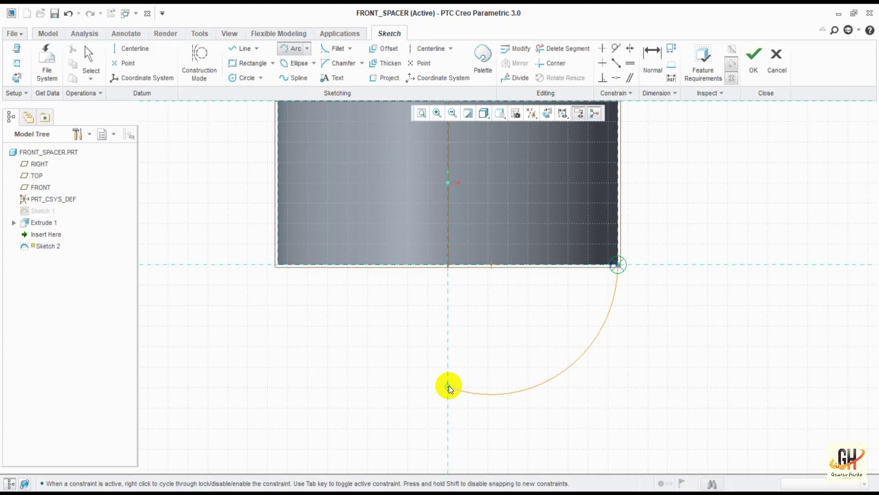
{"action": "left_click", "coordinate": [449, 386]}
{"action": "key", "text": "Escape"}
{"action": "key", "text": "Escape"}
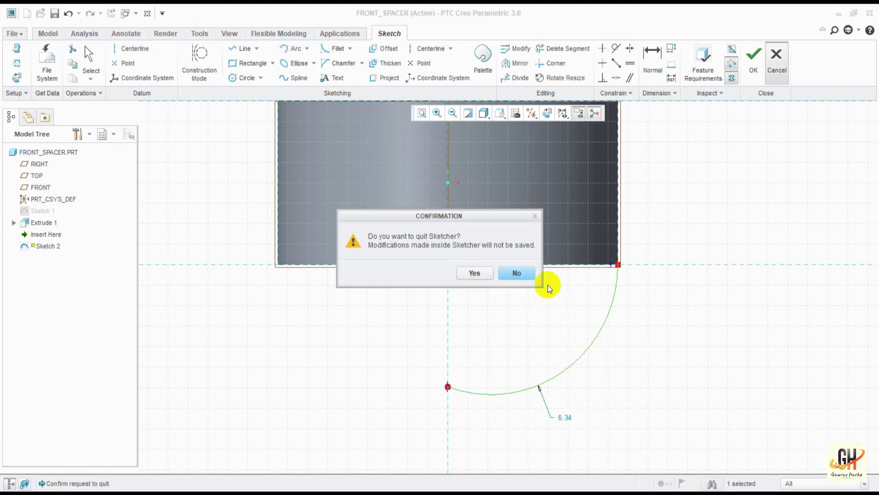
{"action": "left_click", "coordinate": [516, 273]}
Step: Move the arc's radius dimension outside the curve, set it to 9 and finish the sketch
{"action": "left_click_drag", "start_coordinate": [565, 423], "coordinate": [627, 378]}
{"action": "double_click", "coordinate": [628, 376]}
{"action": "type", "text": "9"}
{"action": "key", "text": "Return"}
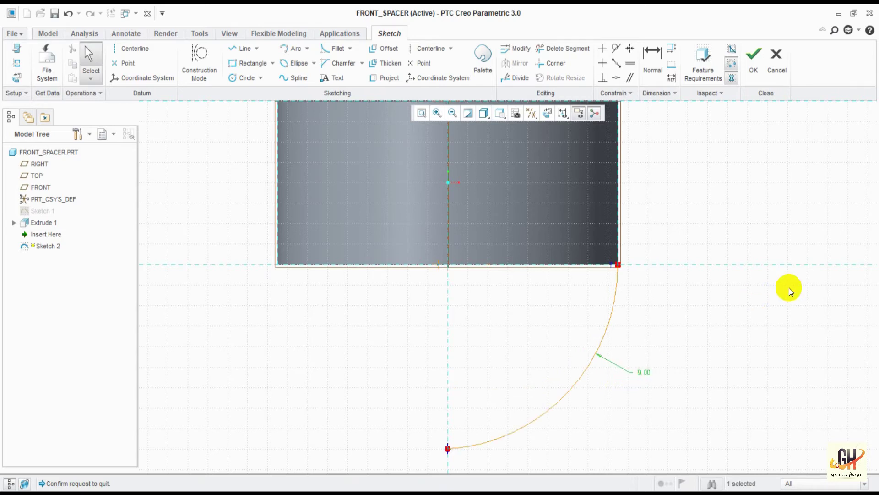
{"action": "left_click", "coordinate": [753, 57]}
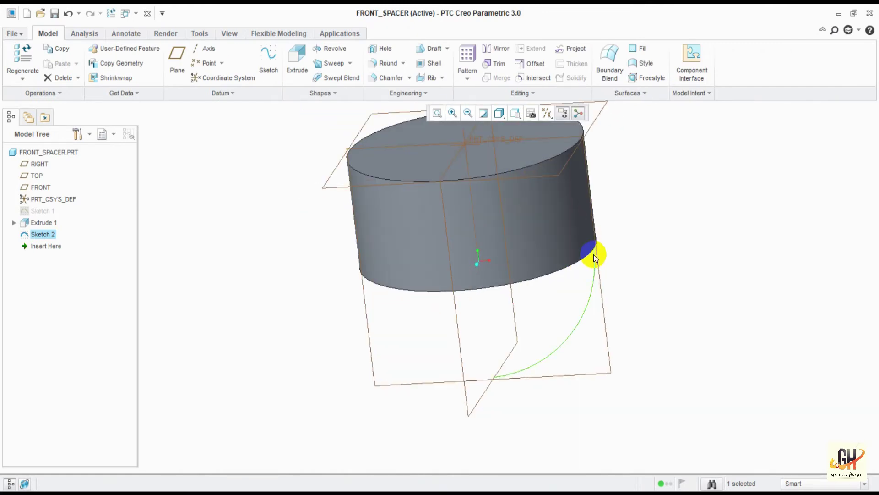
Step: Revolve the arc 360 degrees about the cylinder's vertical axis as a surface and inspect the dome
{"action": "left_click", "coordinate": [330, 48]}
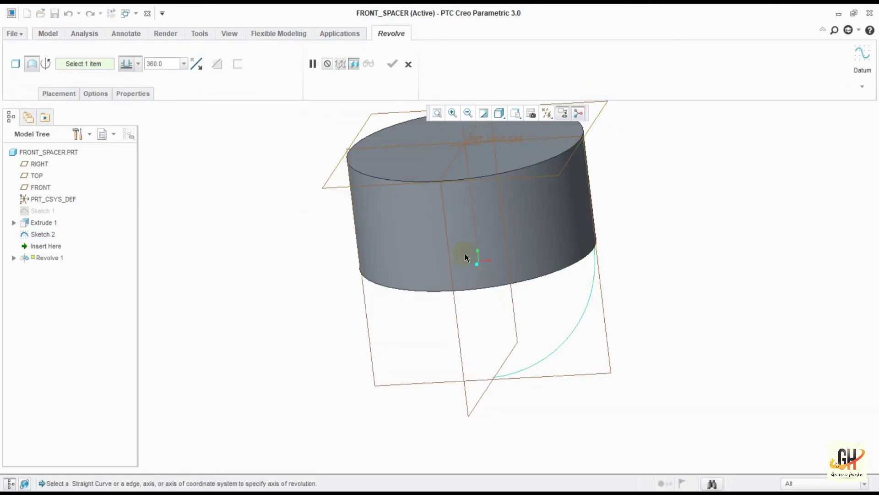
{"action": "left_click", "coordinate": [94, 63]}
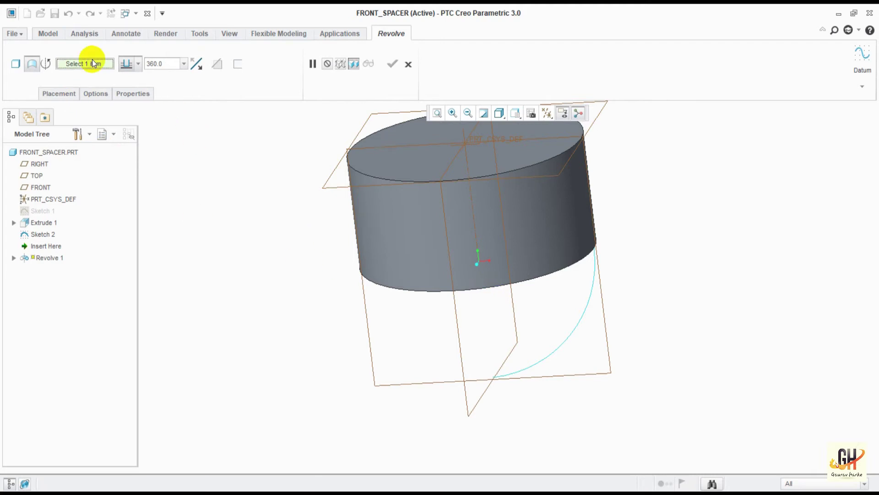
{"action": "left_click", "coordinate": [473, 211]}
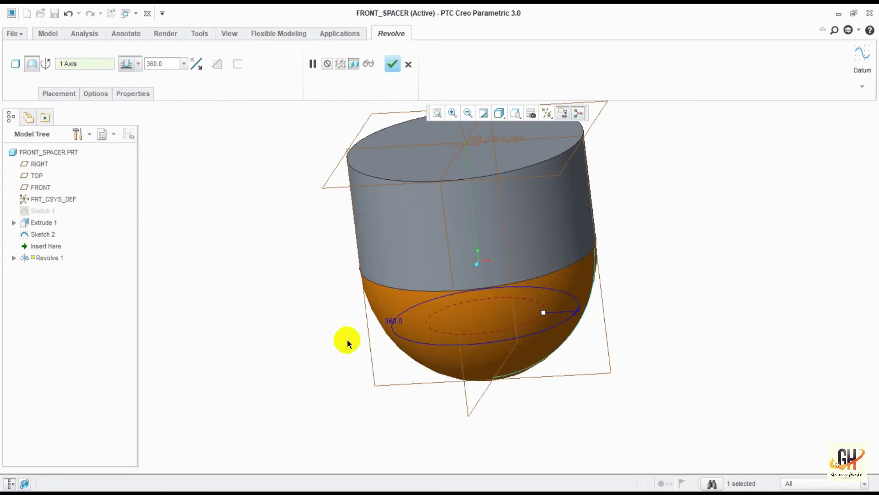
{"action": "left_click", "coordinate": [393, 64]}
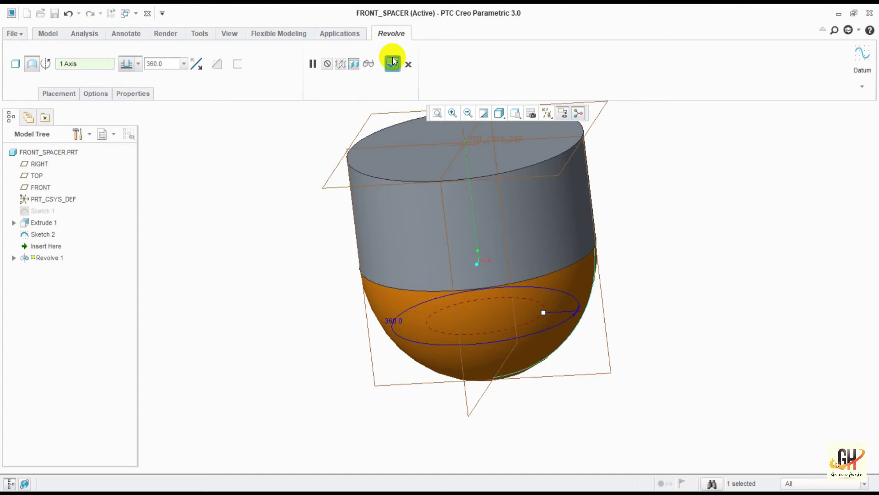
{"action": "left_click", "coordinate": [345, 336]}
{"action": "mouse_move", "coordinate": [344, 337]}
{"action": "middle_mouse_down"}
{"action": "mouse_move", "coordinate": [341, 300]}
{"action": "mouse_move", "coordinate": [331, 327]}
{"action": "middle_mouse_up"}
{"action": "left_click", "coordinate": [417, 329]}
{"action": "left_click", "coordinate": [434, 321]}
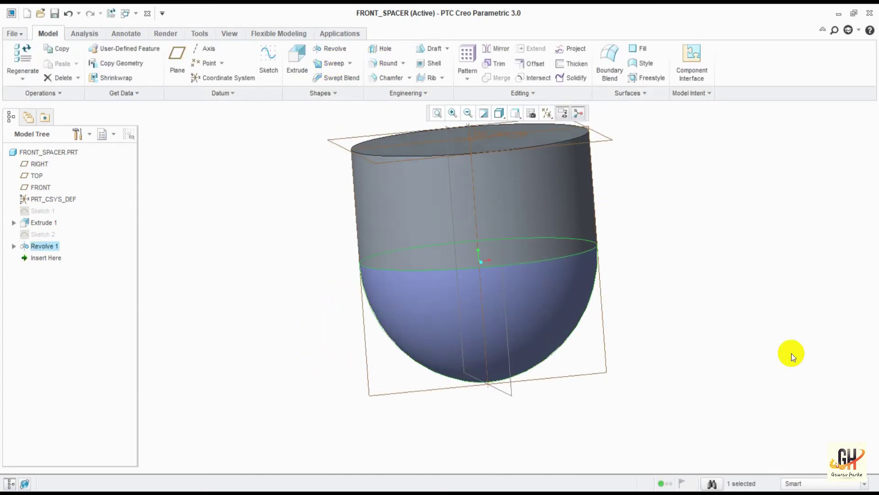
{"action": "left_click", "coordinate": [791, 353]}
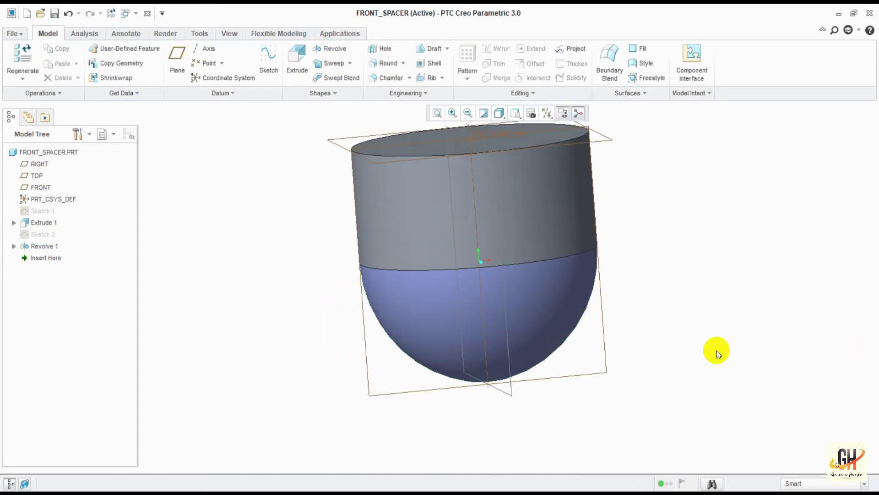
Step: Redefine the revolved dome as a solid instead of a surface
{"action": "right_click", "coordinate": [39, 244]}
{"action": "left_click", "coordinate": [50, 248]}
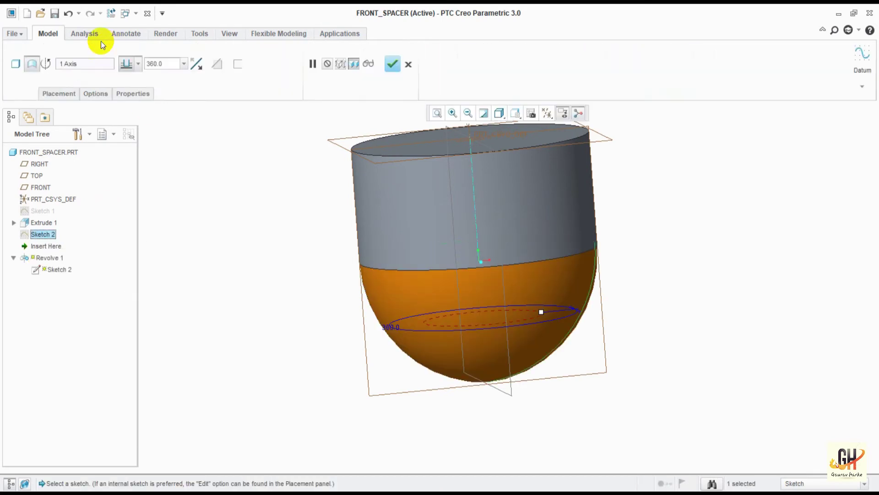
{"action": "left_click", "coordinate": [16, 65]}
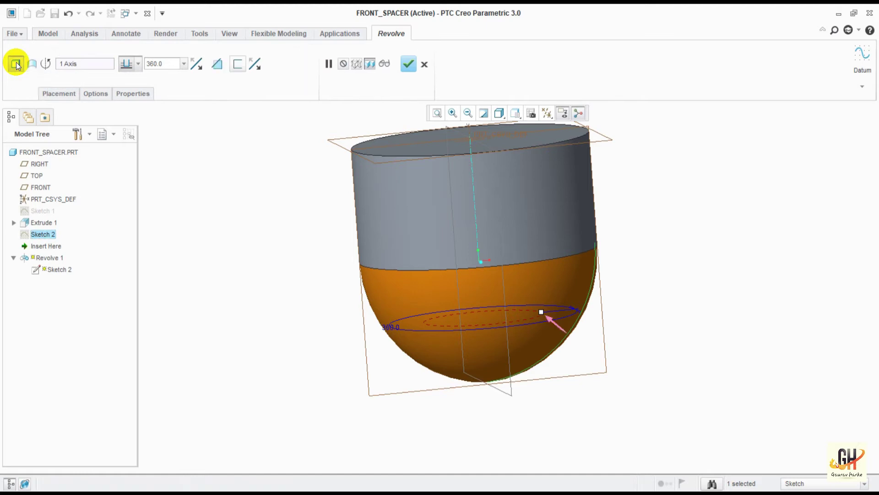
{"action": "left_click", "coordinate": [407, 65]}
{"action": "middle_click_drag", "start_coordinate": [531, 427], "coordinate": [562, 315]}
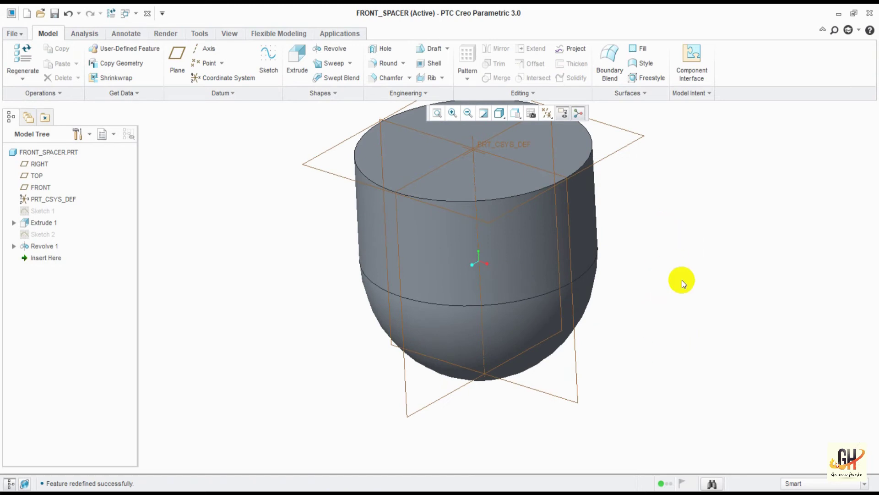
Step: Start a new sketch on the RIGHT plane and draw a vertical centerline through the part's central axis
{"action": "middle_click_drag", "start_coordinate": [683, 233], "coordinate": [699, 174], "text": "ctrl"}
{"action": "key", "text": "ctrl+d"}
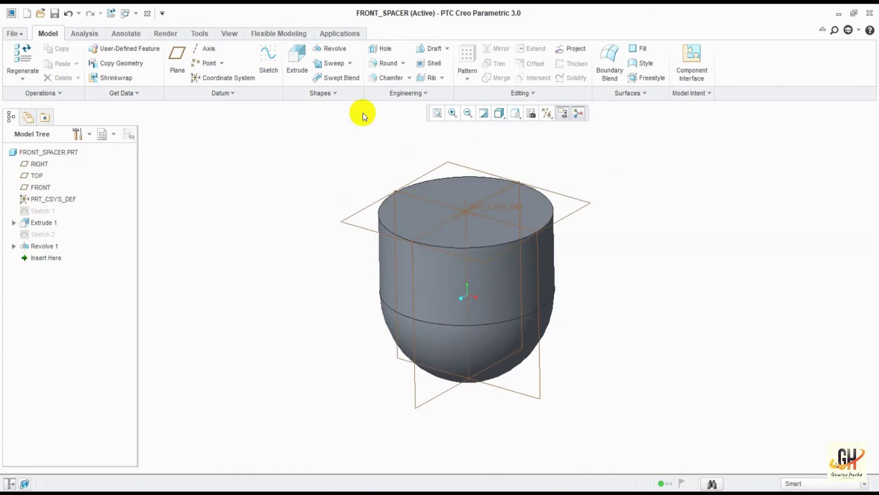
{"action": "left_click", "coordinate": [271, 46]}
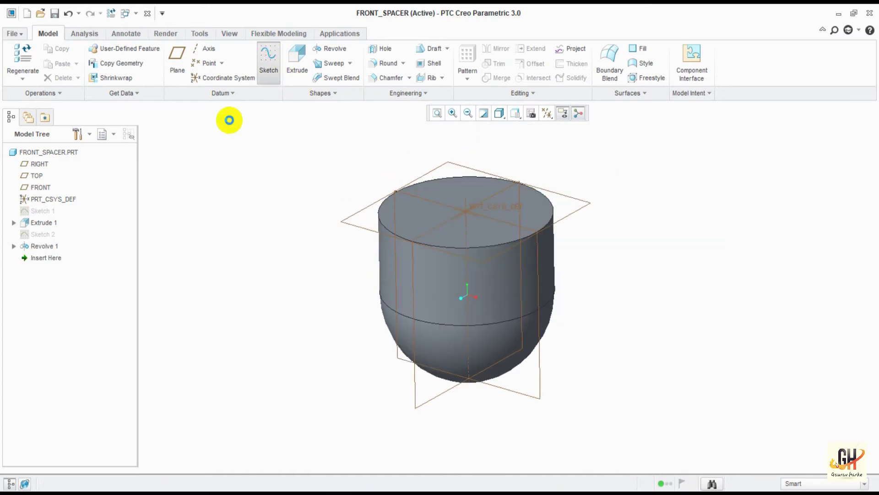
{"action": "left_click", "coordinate": [537, 392]}
{"action": "left_click", "coordinate": [819, 265]}
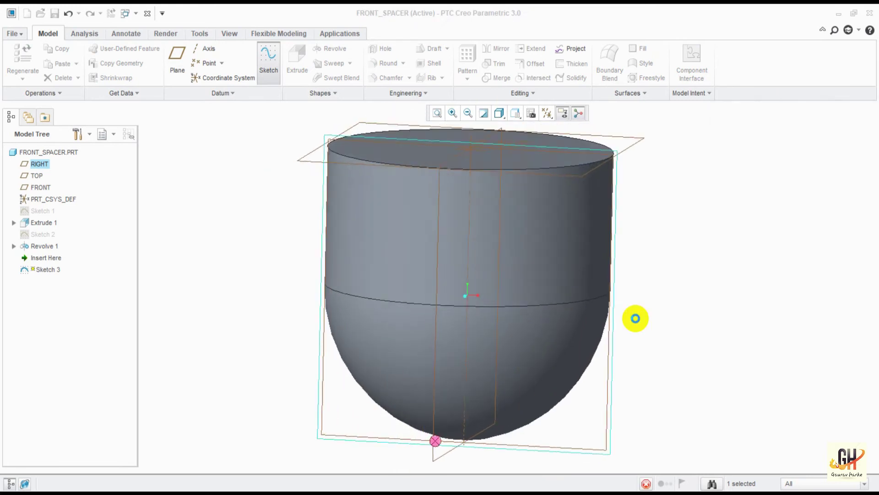
{"action": "mouse_move", "coordinate": [719, 287]}
{"action": "middle_mouse_down", "text": "ctrl"}
{"action": "mouse_move", "coordinate": [713, 236]}
{"action": "mouse_move", "coordinate": [736, 255]}
{"action": "mouse_move", "coordinate": [674, 257]}
{"action": "middle_mouse_up", "text": "ctrl"}
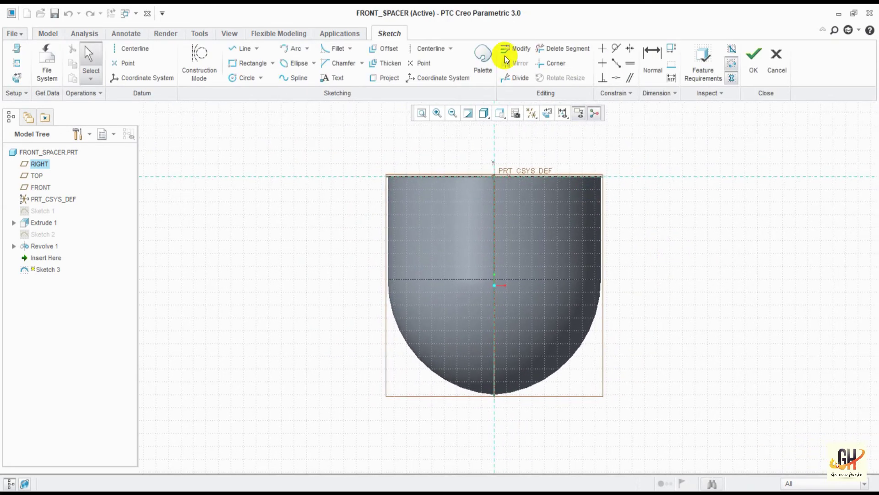
{"action": "left_click", "coordinate": [424, 48]}
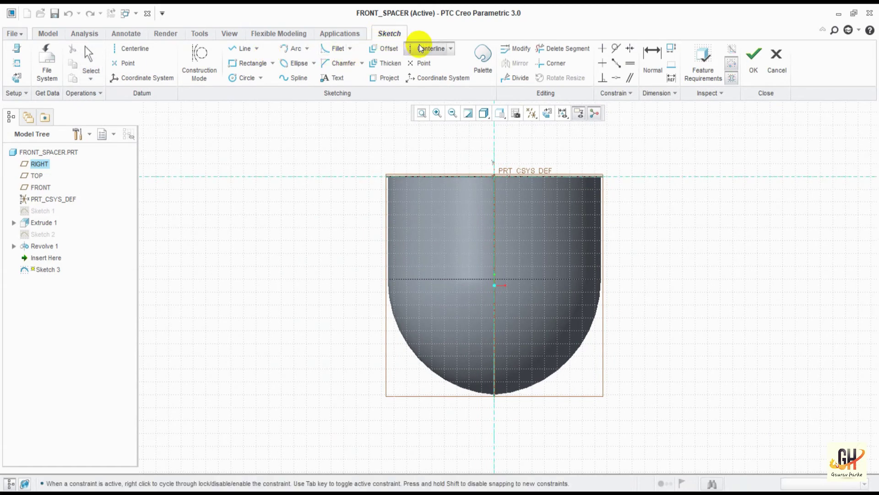
{"action": "left_click", "coordinate": [506, 381]}
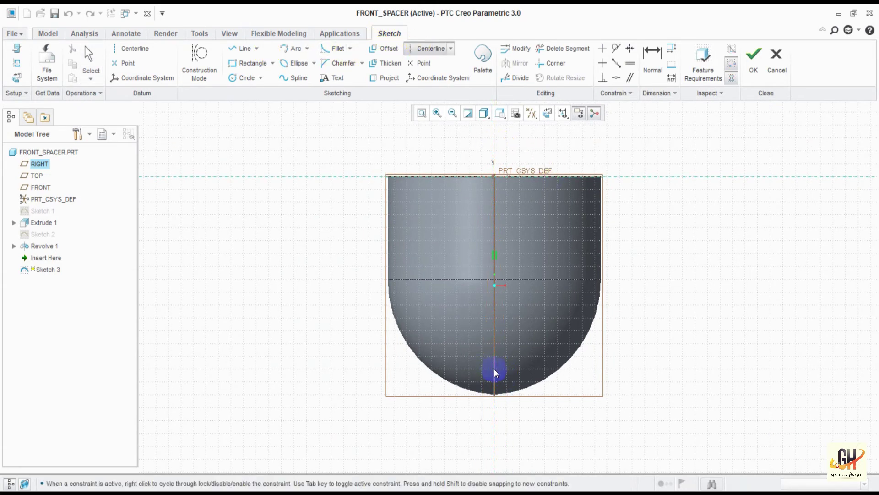
{"action": "middle_click", "coordinate": [700, 297]}
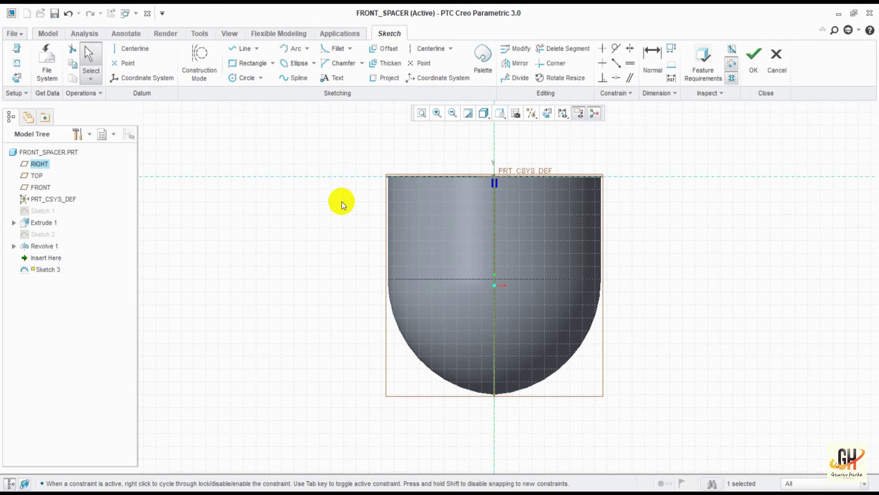
Step: Add the cylinder-dome boundary edge and both side silhouettes of the cylinder as sketch references
{"action": "scroll", "coordinate": [286, 275], "scroll_direction": "up", "scroll_amount": 1}
{"action": "middle_click_drag", "start_coordinate": [286, 289], "coordinate": [211, 211], "text": "shift"}
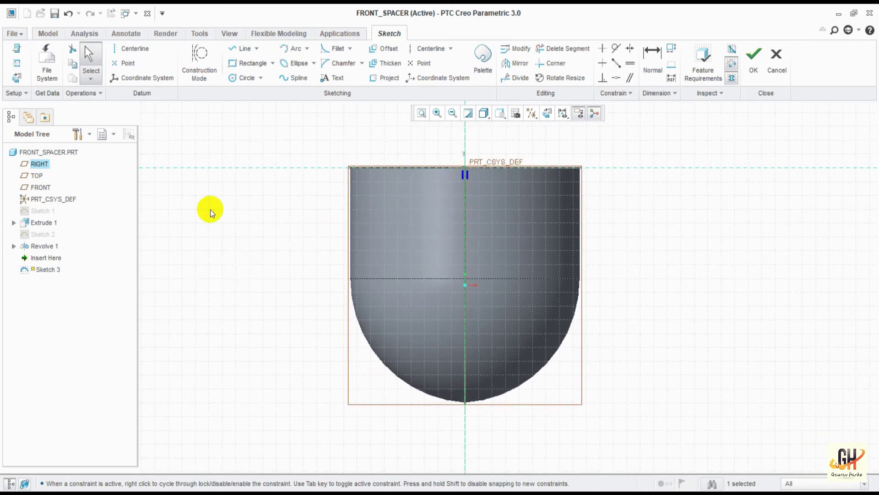
{"action": "left_click", "coordinate": [236, 48]}
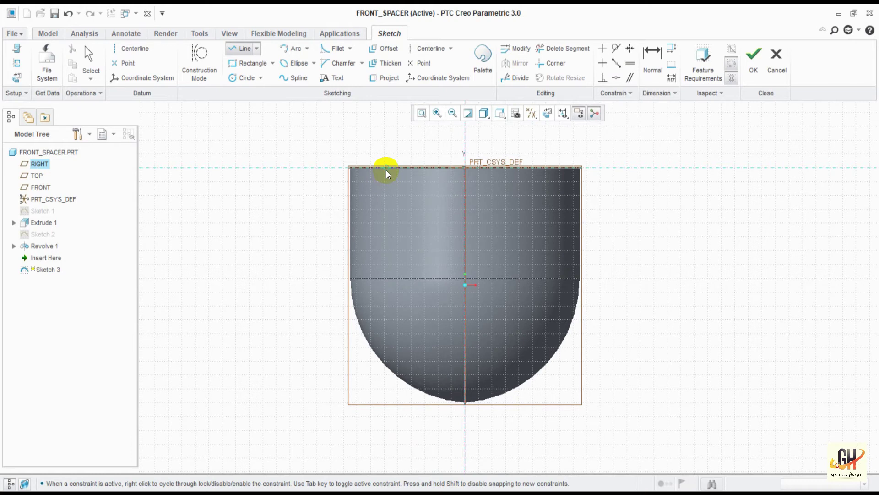
{"action": "key", "text": "Escape"}
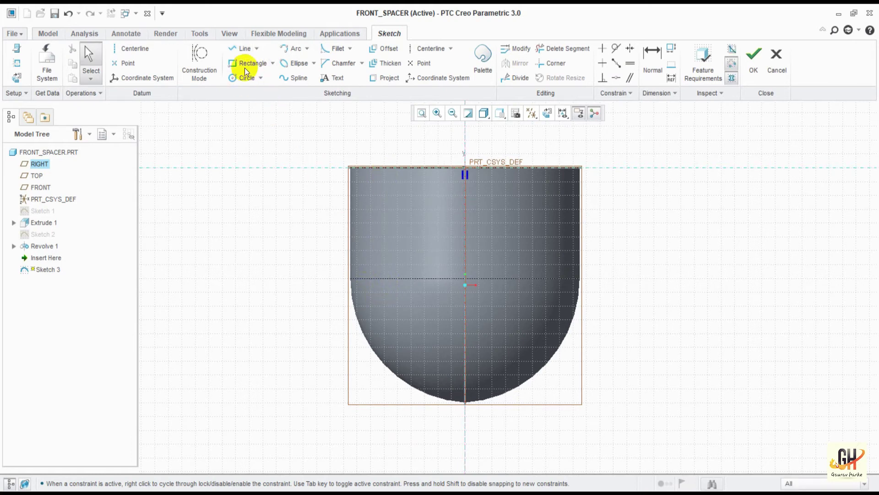
{"action": "left_click", "coordinate": [16, 63]}
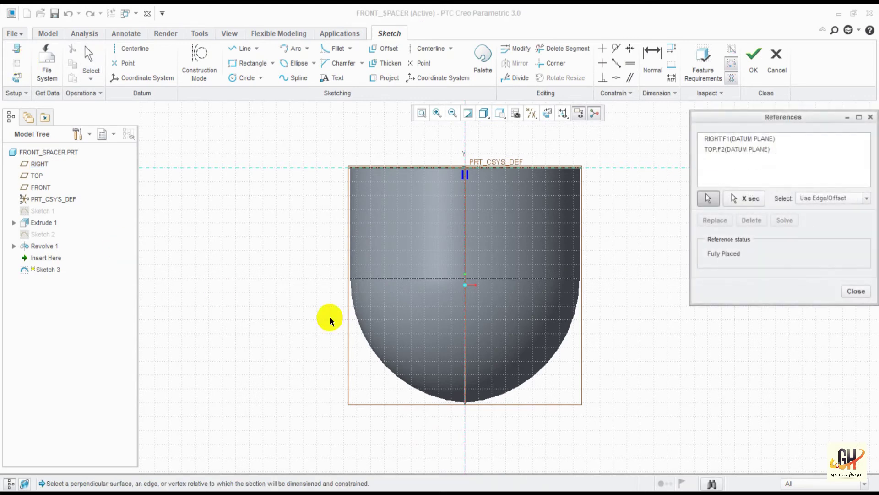
{"action": "left_click", "coordinate": [410, 280]}
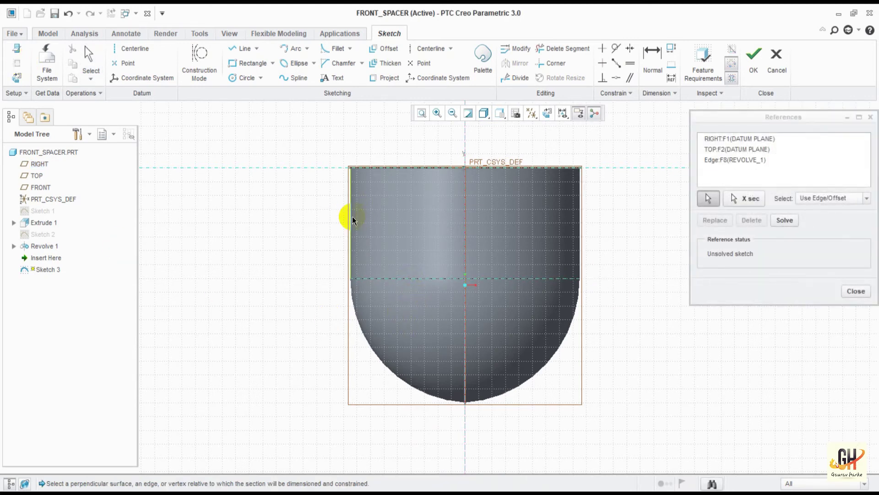
{"action": "left_click", "coordinate": [575, 230]}
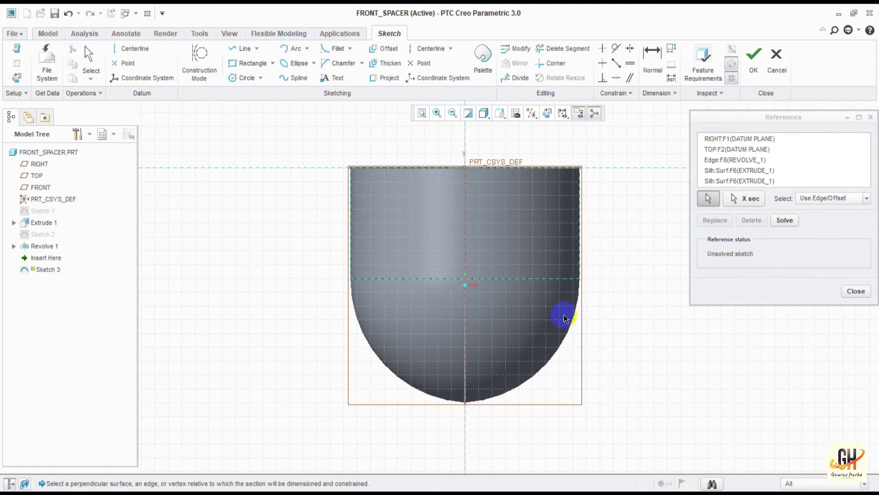
{"action": "left_click", "coordinate": [856, 291]}
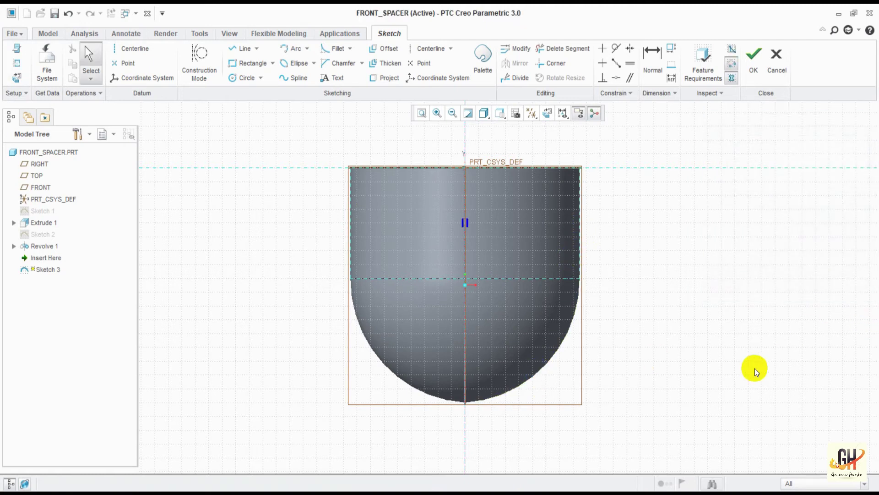
Step: Draw a slanted line from the cylinder's top edge down to the cylinder-dome boundary, inside the side wall
{"action": "left_click", "coordinate": [241, 49]}
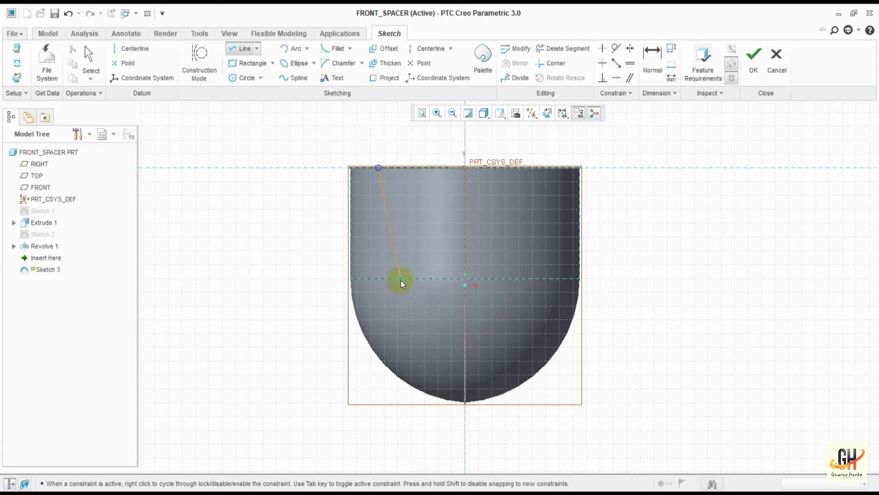
{"action": "middle_click", "coordinate": [270, 318]}
{"action": "middle_click", "coordinate": [268, 316]}
Step: Set the line's top offset from the cylinder side to 2 and its angle to the top edge to 85 degrees
{"action": "left_click_drag", "start_coordinate": [365, 160], "coordinate": [307, 133]}
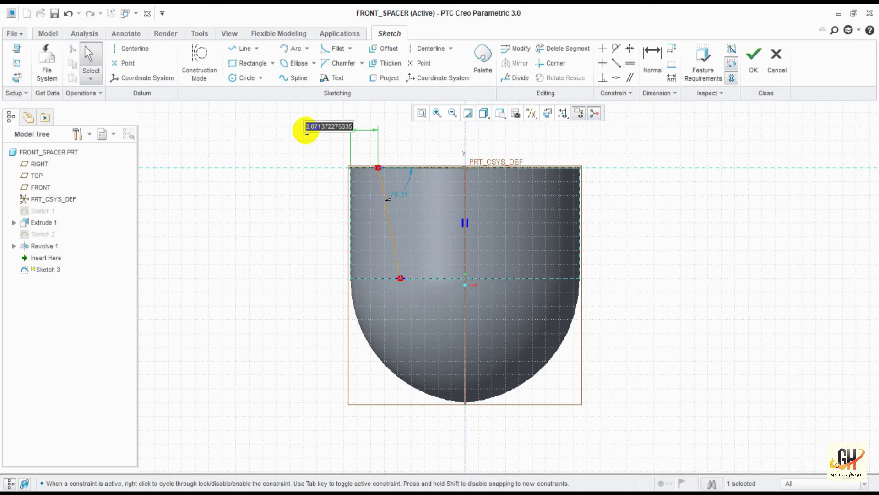
{"action": "left_click_drag", "start_coordinate": [410, 195], "coordinate": [416, 198]}
{"action": "double_click", "coordinate": [409, 193]}
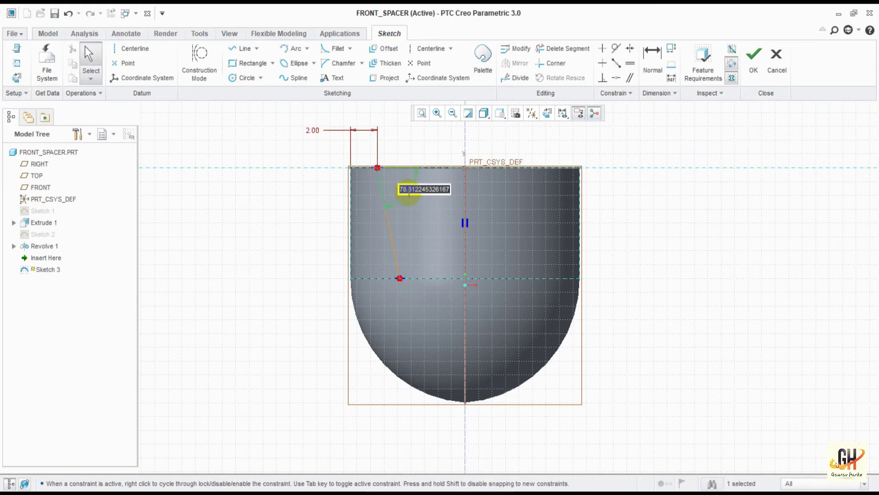
{"action": "type", "text": "85"}
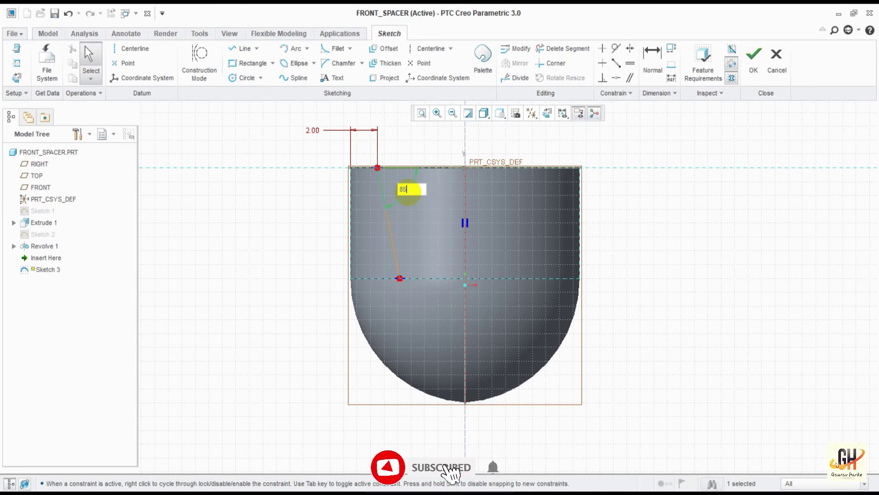
{"action": "left_click", "coordinate": [272, 240]}
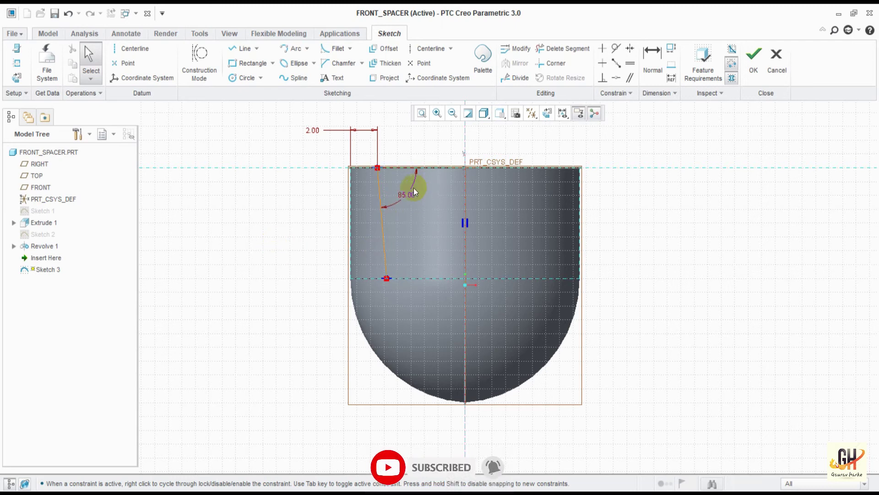
Step: Draw a tangent arc from the slanted line's lower end to the vertical centerline, staying in the sketch
{"action": "scroll", "coordinate": [222, 300], "scroll_direction": "up", "scroll_amount": 1}
{"action": "middle_click_drag", "start_coordinate": [222, 301], "coordinate": [223, 317], "text": "ctrl"}
{"action": "middle_click_drag", "start_coordinate": [250, 302], "coordinate": [219, 314], "text": "shift"}
{"action": "left_click", "coordinate": [293, 48]}
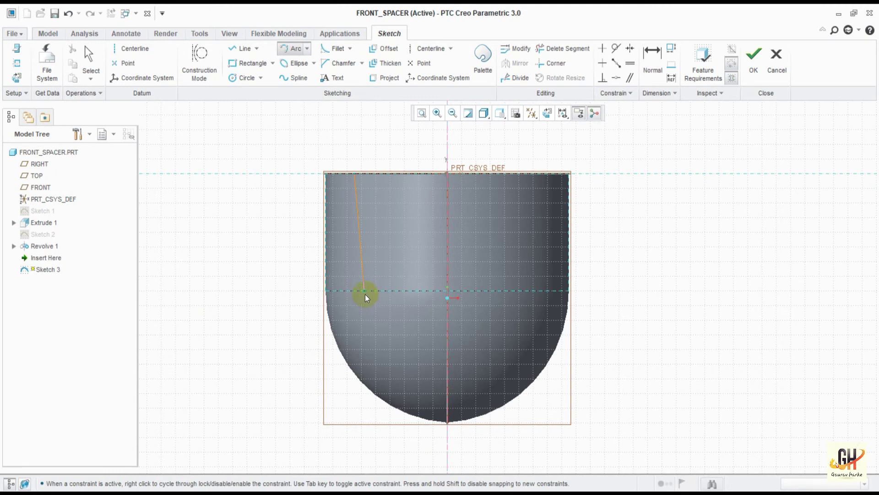
{"action": "left_click", "coordinate": [447, 359]}
{"action": "key", "text": "Escape"}
{"action": "key", "text": "Escape"}
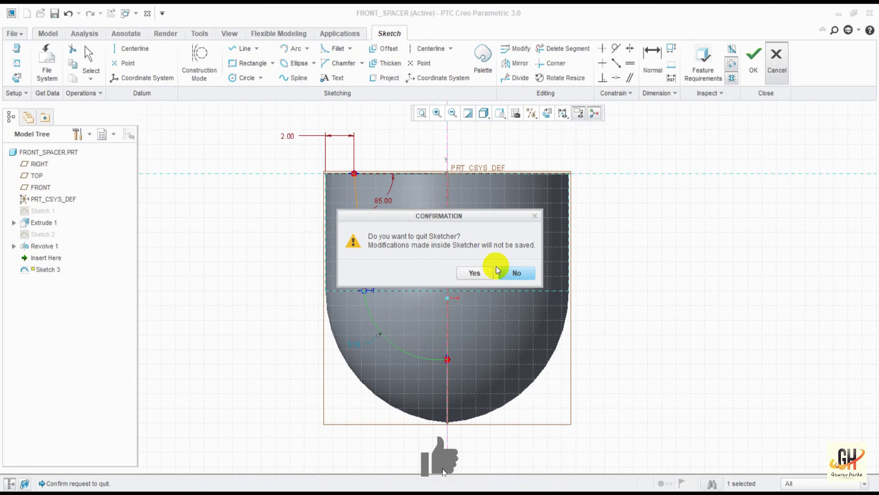
{"action": "left_click", "coordinate": [509, 272]}
Step: Set the arc's radius to 6, place its dimension outside the part and finish the sketch
{"action": "left_click_drag", "start_coordinate": [364, 342], "coordinate": [247, 333]}
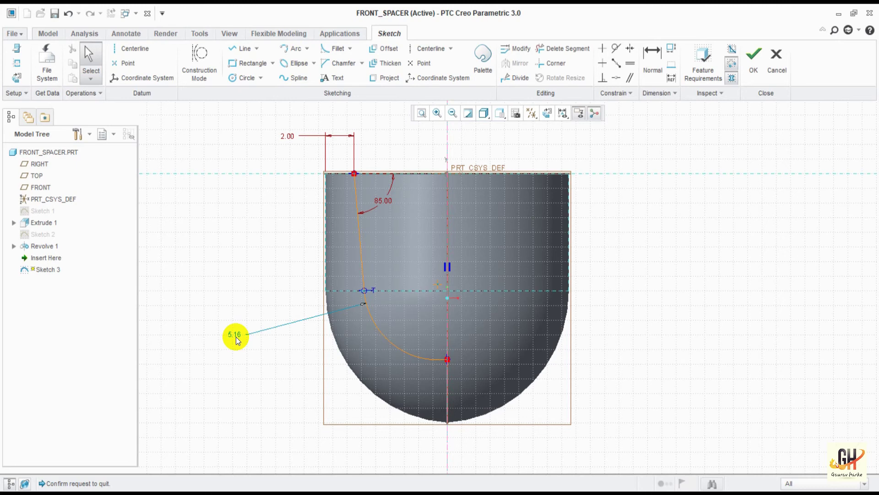
{"action": "double_click", "coordinate": [241, 335]}
{"action": "type", "text": "6"}
{"action": "key", "text": "Return"}
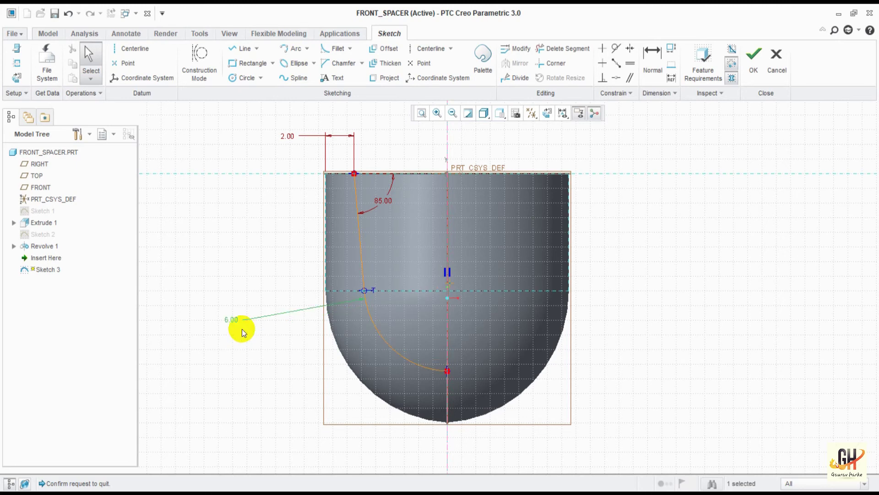
{"action": "left_click", "coordinate": [270, 377]}
{"action": "left_click_drag", "start_coordinate": [233, 323], "coordinate": [291, 369]}
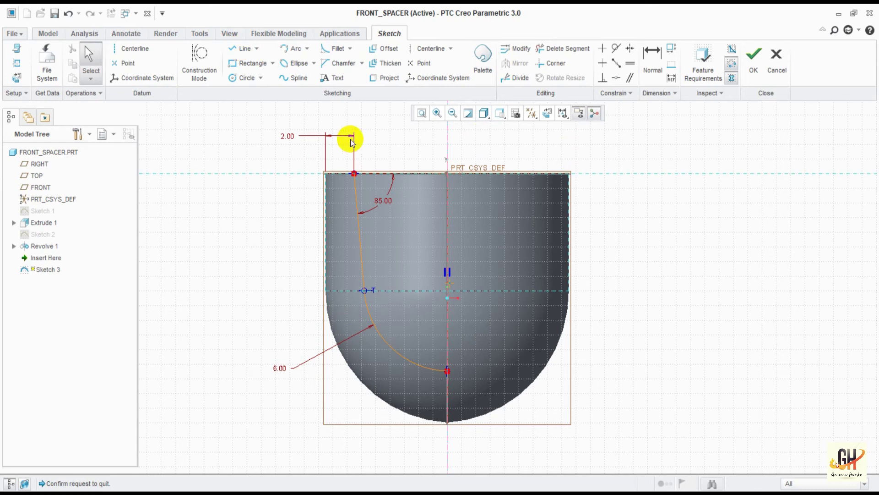
{"action": "left_click", "coordinate": [753, 57]}
Step: Revolve the line-and-arc profile 360 degrees as a solid that removes material, hollowing out the part
{"action": "key", "text": "ctrl+d"}
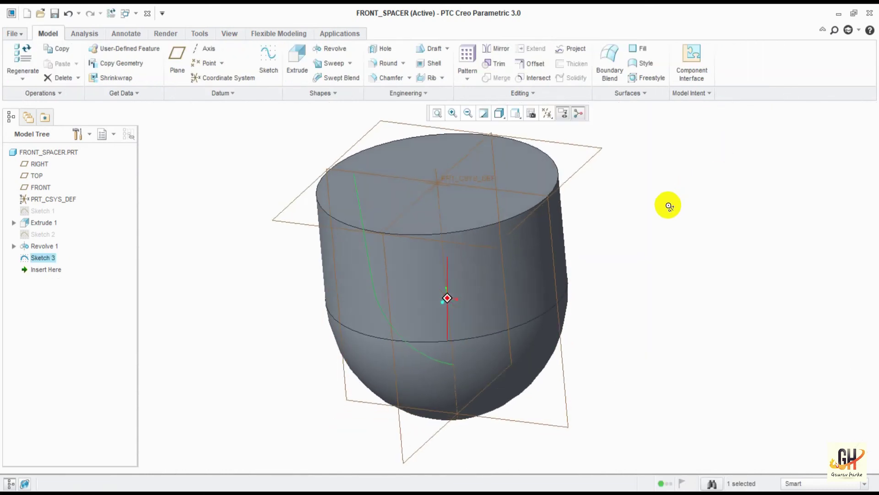
{"action": "middle_click_drag", "start_coordinate": [675, 209], "coordinate": [645, 216], "text": "shift"}
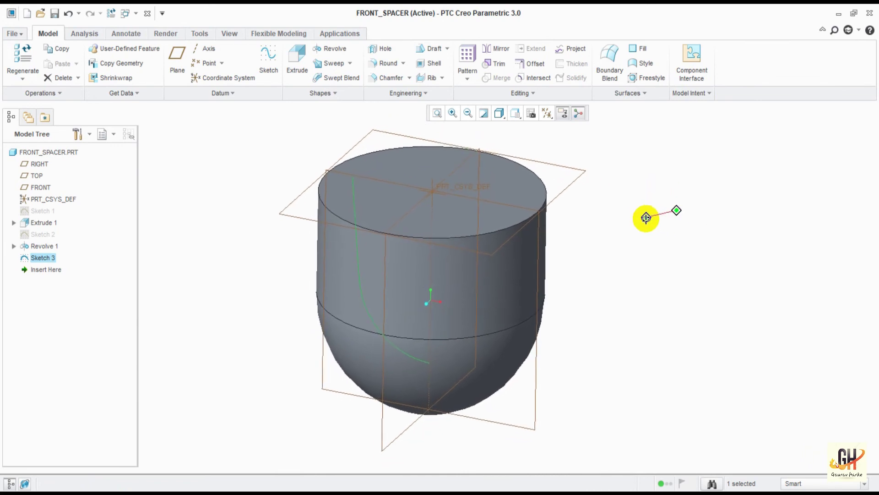
{"action": "left_click", "coordinate": [334, 49]}
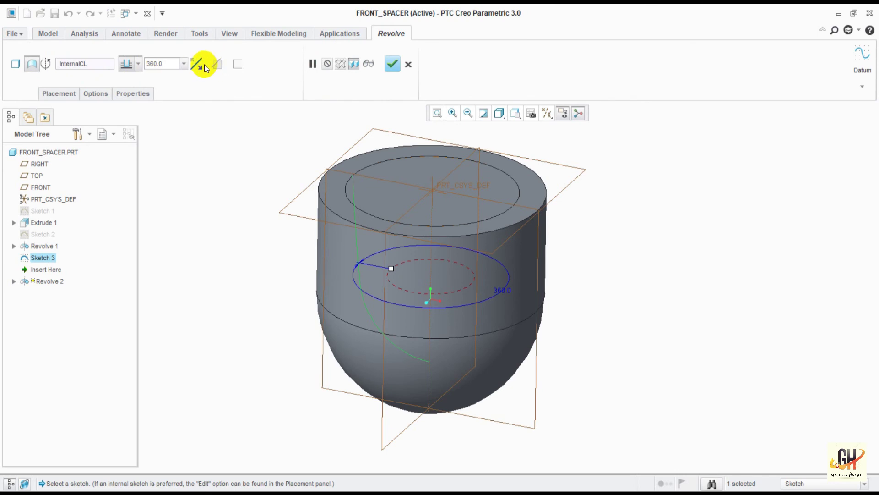
{"action": "left_click", "coordinate": [16, 65]}
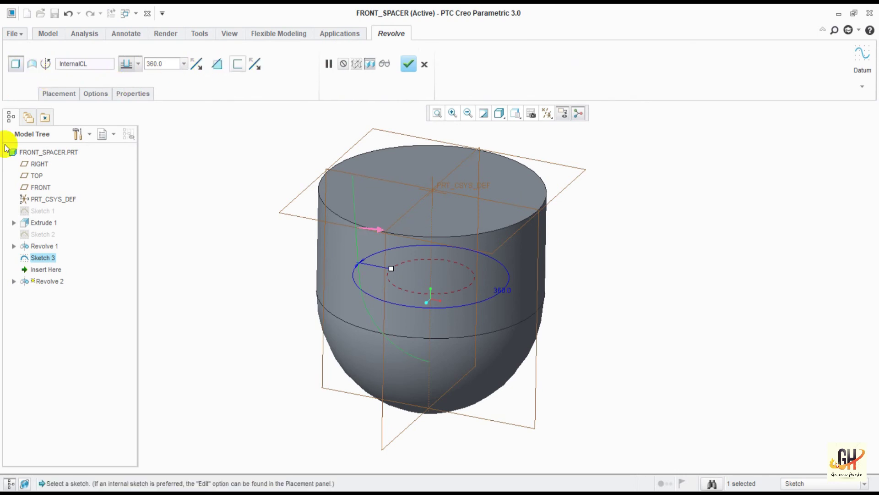
{"action": "left_click", "coordinate": [217, 64]}
{"action": "mouse_move", "coordinate": [256, 197]}
{"action": "middle_mouse_down"}
{"action": "mouse_move", "coordinate": [230, 331]}
{"action": "mouse_move", "coordinate": [253, 280]}
{"action": "mouse_move", "coordinate": [249, 314]}
{"action": "mouse_move", "coordinate": [241, 312]}
{"action": "mouse_move", "coordinate": [267, 229]}
{"action": "mouse_move", "coordinate": [310, 275]}
{"action": "mouse_move", "coordinate": [308, 289]}
{"action": "middle_mouse_up"}
{"action": "left_click", "coordinate": [411, 65]}
{"action": "middle_click_drag", "start_coordinate": [213, 306], "coordinate": [198, 274]}
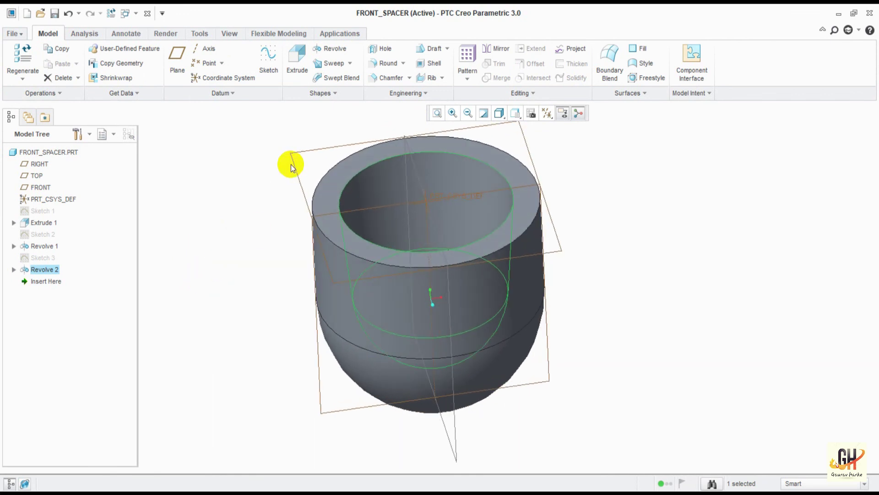
Step: Preview a planar section through the FRONT plane to inspect the hollow interior, and leave without keeping the section
{"action": "left_click", "coordinate": [228, 35]}
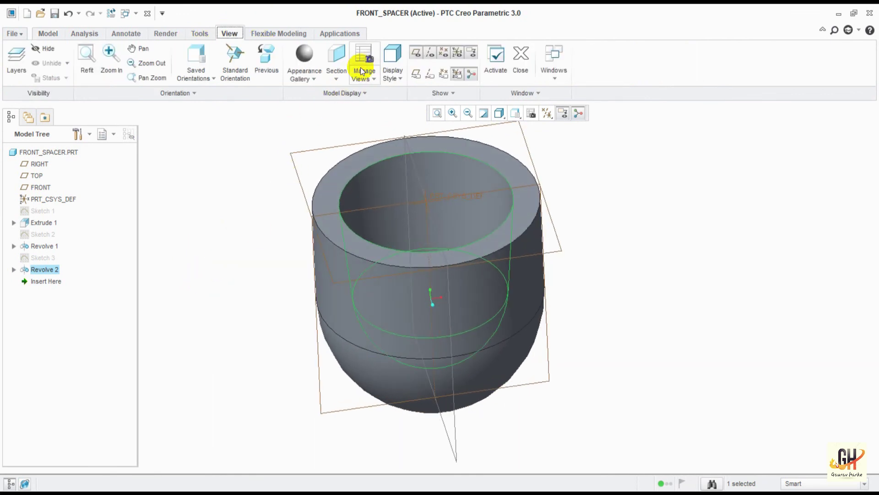
{"action": "left_click", "coordinate": [340, 53]}
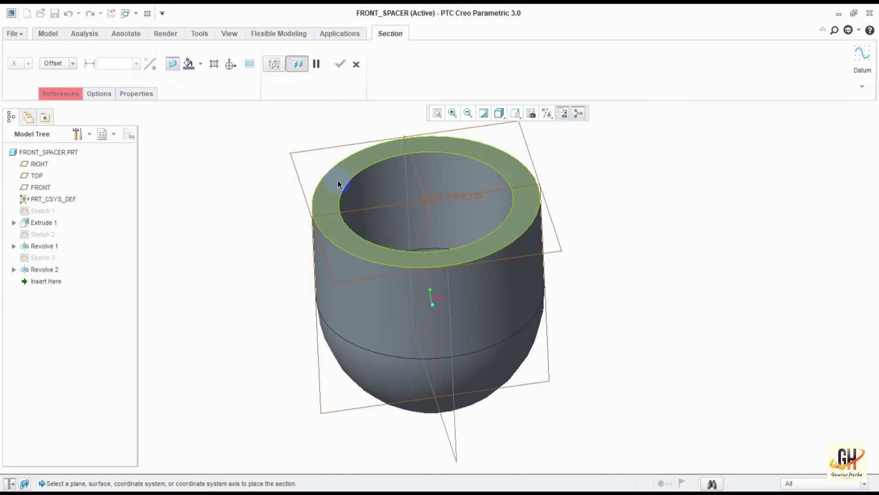
{"action": "left_click", "coordinate": [375, 205]}
{"action": "mouse_move", "coordinate": [251, 235]}
{"action": "middle_mouse_down"}
{"action": "mouse_move", "coordinate": [243, 259]}
{"action": "mouse_move", "coordinate": [235, 235]}
{"action": "mouse_move", "coordinate": [257, 259]}
{"action": "mouse_move", "coordinate": [245, 251]}
{"action": "mouse_move", "coordinate": [235, 258]}
{"action": "mouse_move", "coordinate": [257, 250]}
{"action": "middle_mouse_up"}
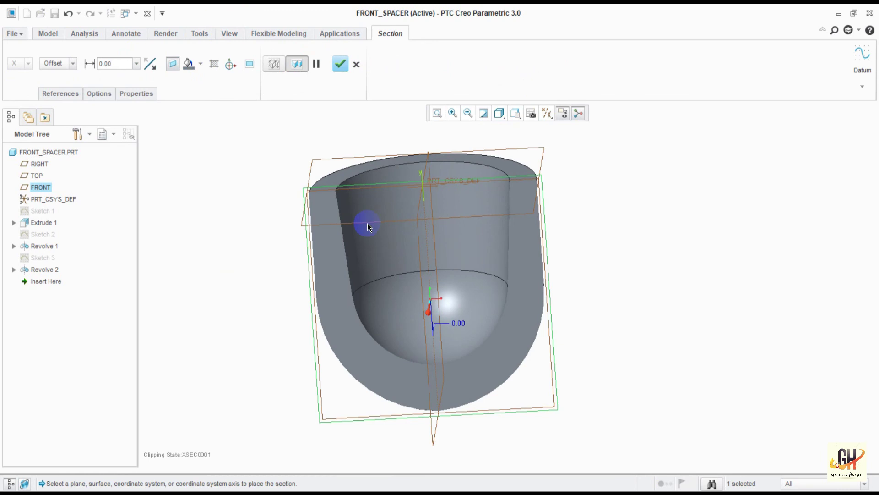
{"action": "left_click", "coordinate": [356, 64]}
{"action": "left_click", "coordinate": [447, 274]}
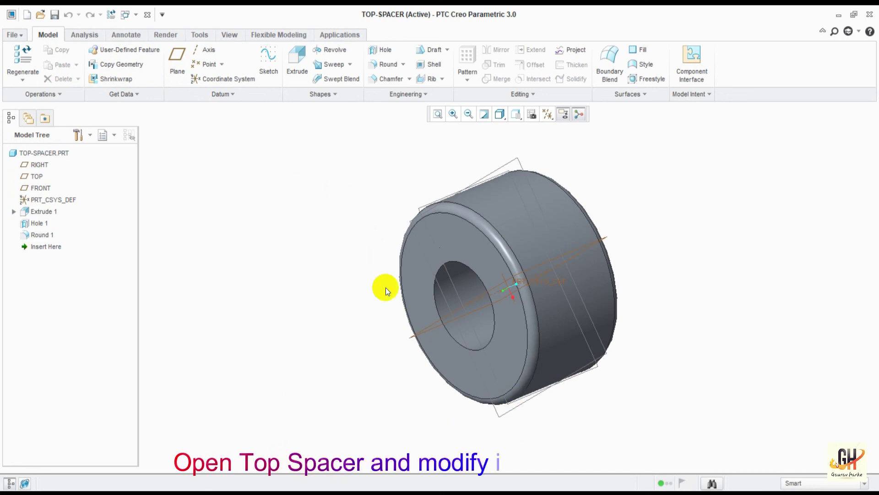
Step: Return the TOP-SPACER model to its default orientation
{"action": "middle_click_drag", "start_coordinate": [386, 234], "coordinate": [401, 260]}
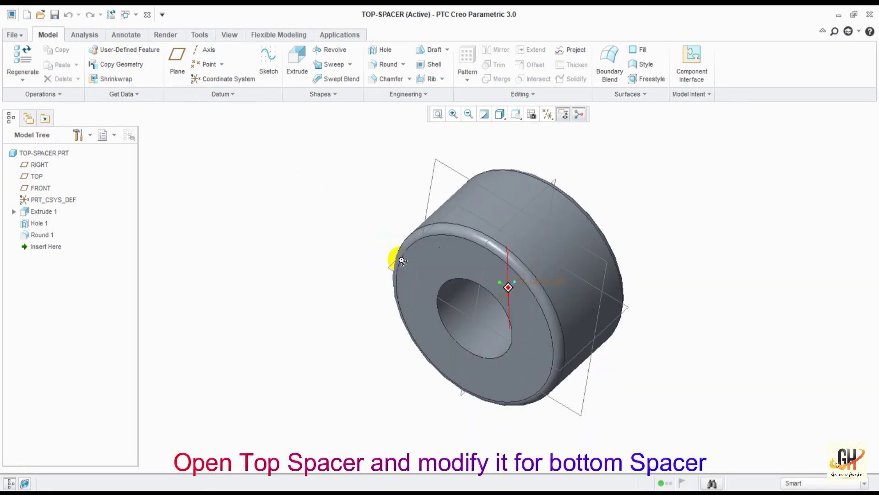
{"action": "left_click", "coordinate": [501, 116]}
{"action": "left_click", "coordinate": [515, 116]}
{"action": "left_click", "coordinate": [515, 116]}
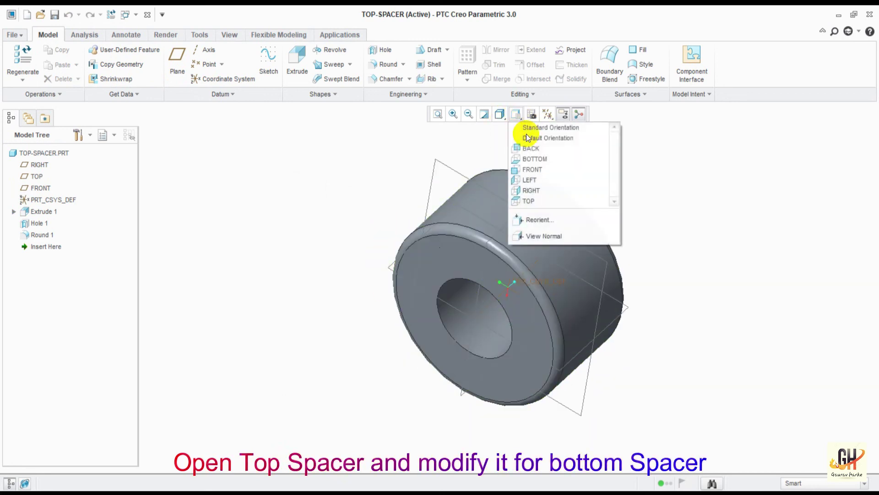
{"action": "left_click", "coordinate": [526, 136]}
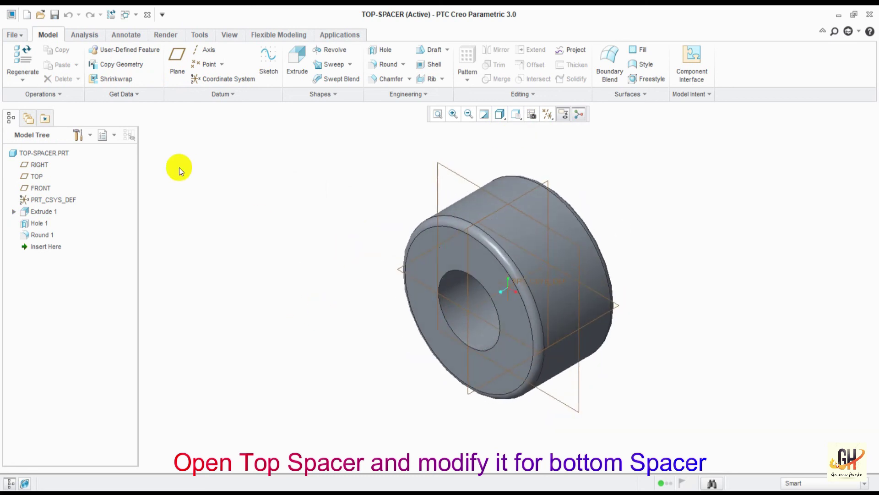
Step: Redefine the top spacer's base extrusion with a depth of 10
{"action": "left_click", "coordinate": [14, 211]}
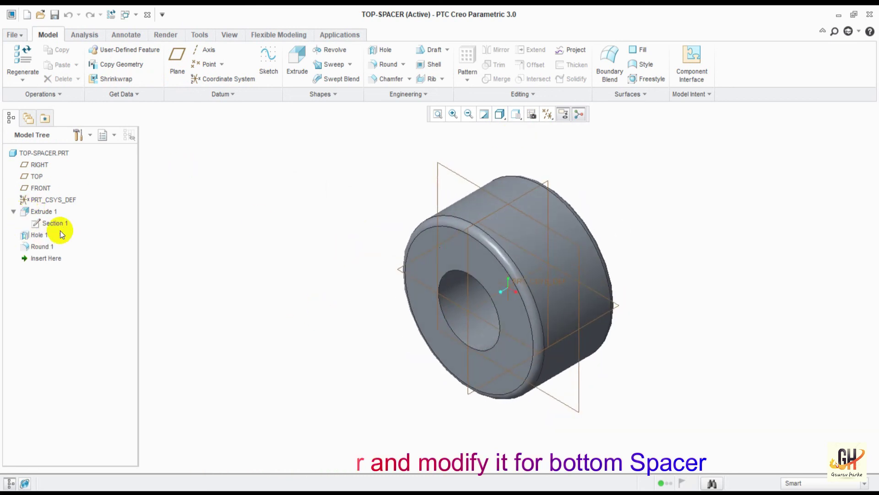
{"action": "left_click", "coordinate": [48, 209]}
{"action": "left_click", "coordinate": [106, 232]}
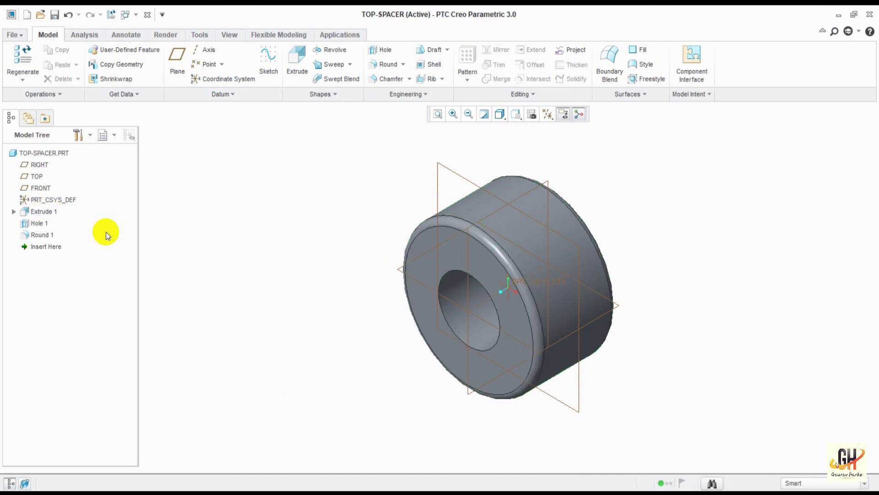
{"action": "right_click", "coordinate": [42, 211]}
{"action": "left_click", "coordinate": [92, 230]}
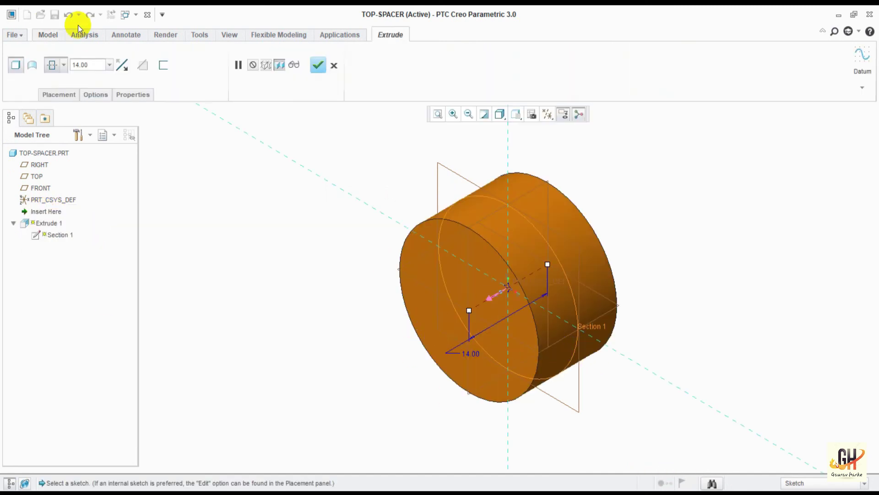
{"action": "type", "text": "10"}
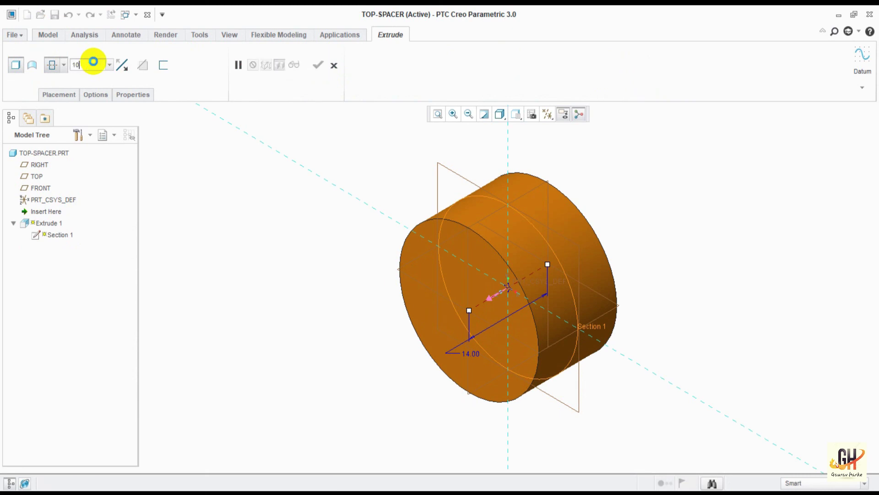
{"action": "key", "text": "Return"}
{"action": "left_click", "coordinate": [334, 65]}
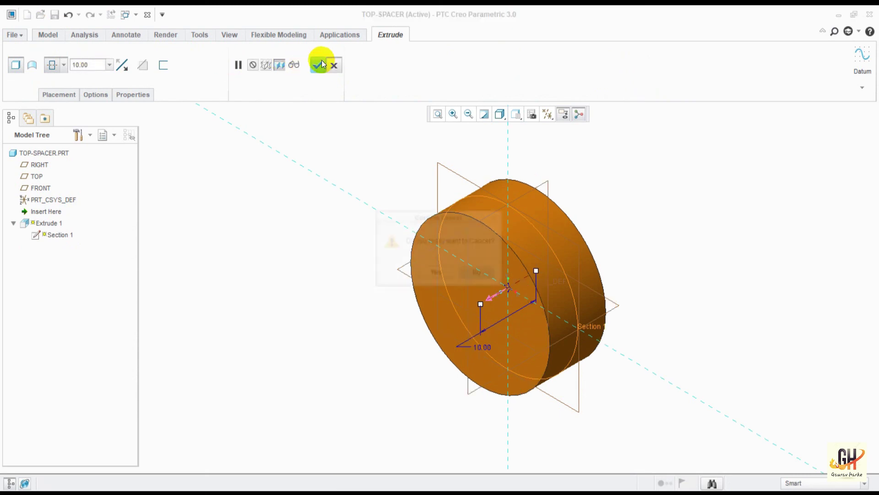
{"action": "left_click", "coordinate": [478, 273]}
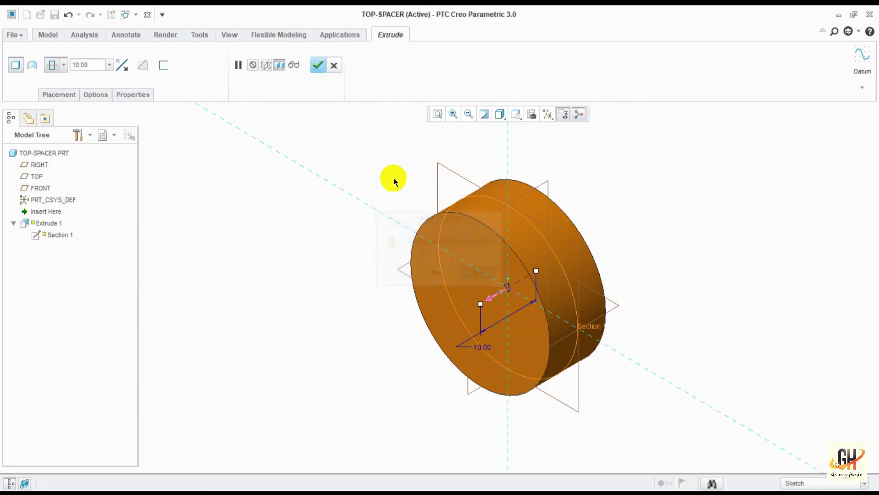
{"action": "left_click", "coordinate": [318, 65]}
{"action": "middle_click_drag", "start_coordinate": [328, 314], "coordinate": [340, 300]}
Step: Start saving a copy of the modified top spacer as a Part file in the Tut11-Skate Board folder
{"action": "left_click", "coordinate": [21, 31]}
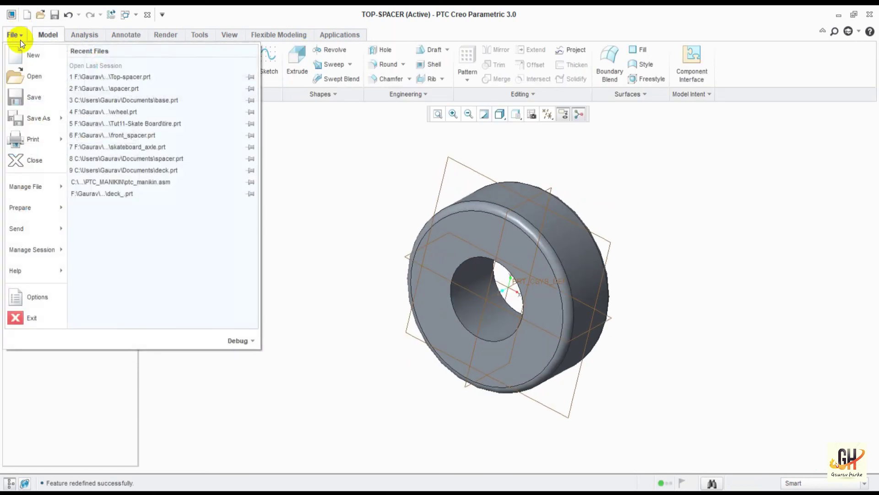
{"action": "left_click", "coordinate": [34, 119]}
{"action": "left_click", "coordinate": [330, 392]}
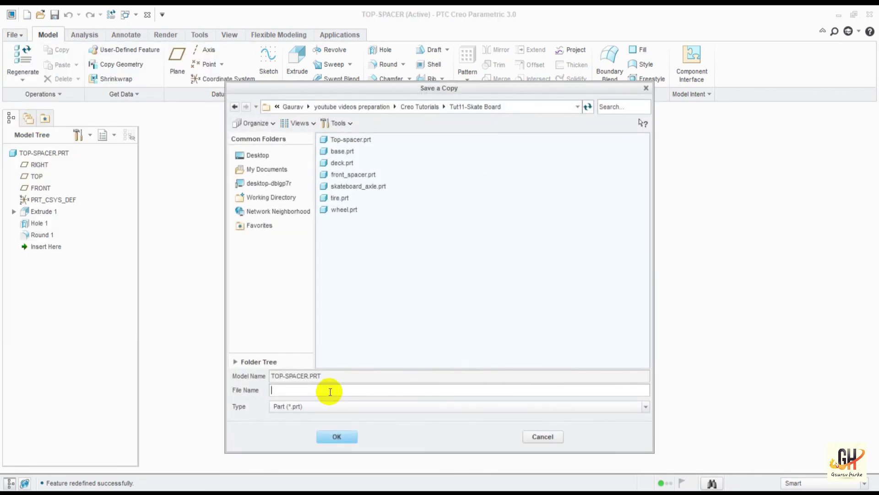